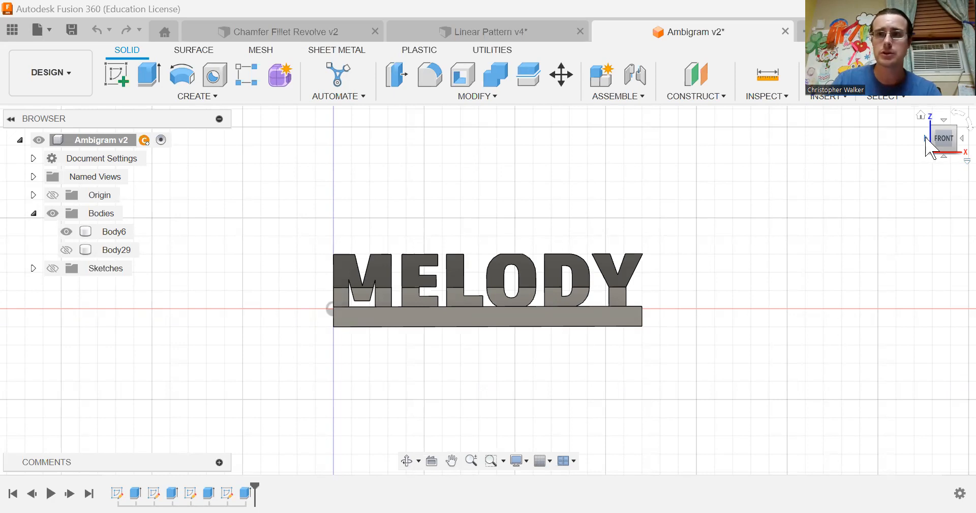
Step: Examine the finished two-word ambigram model from the front, the side and the corner where the words meet
left_click(926, 138)
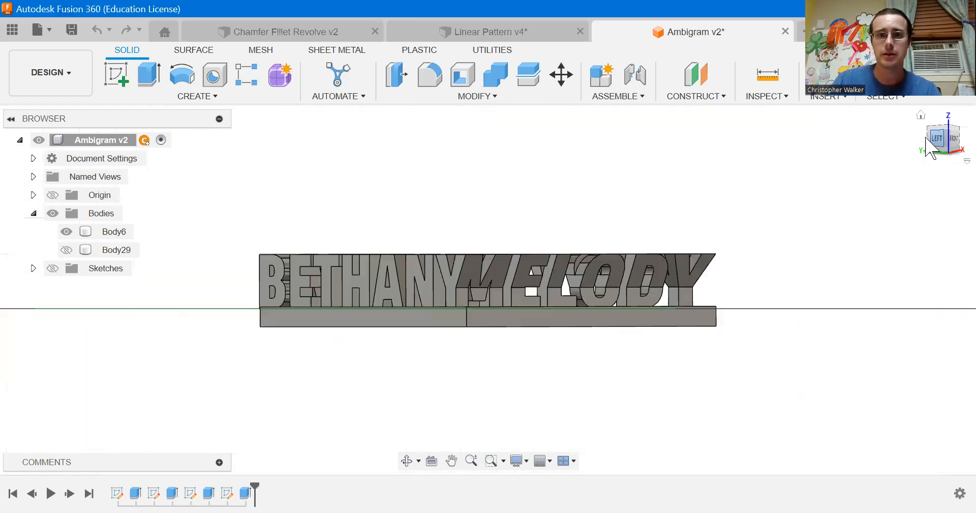
middle_click_drag(819, 207, 725, 238, "shift")
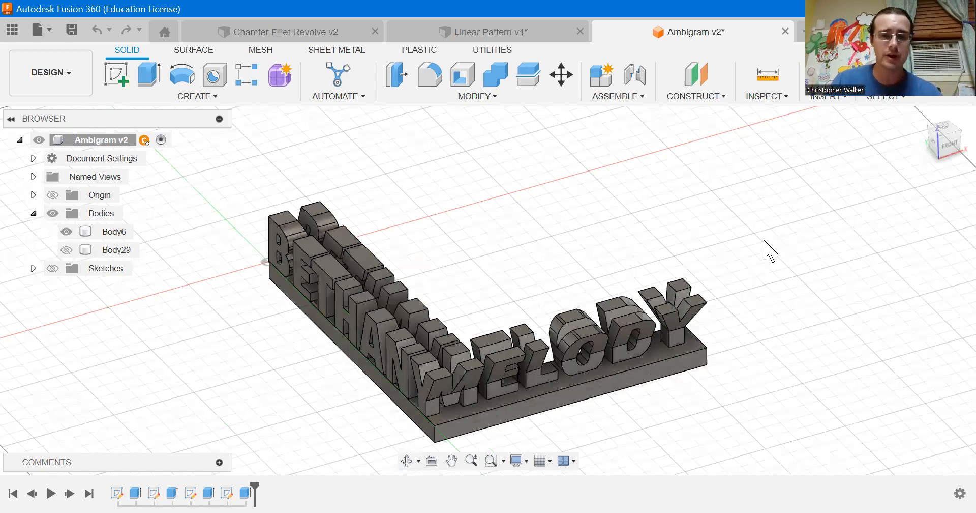
middle_click_drag(770, 282, 748, 267, "shift")
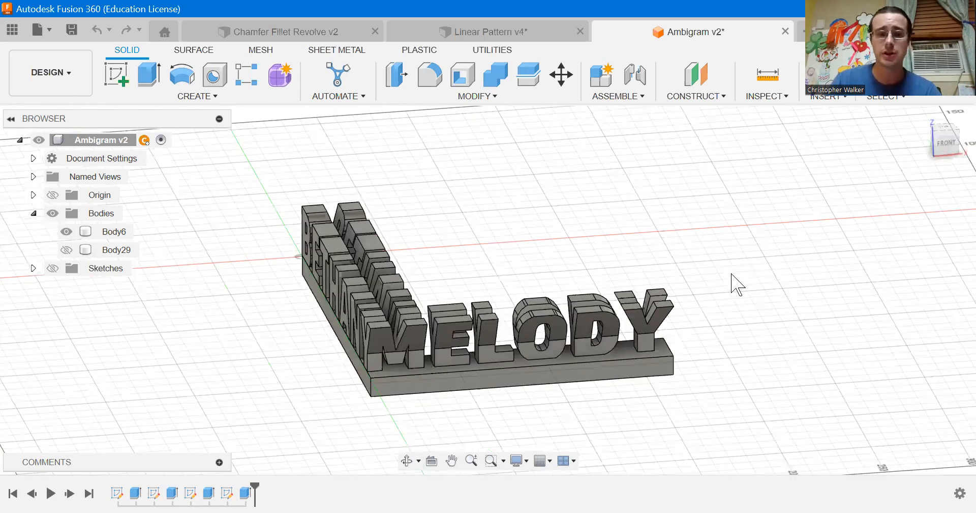
middle_click_drag(717, 297, 761, 279, "shift")
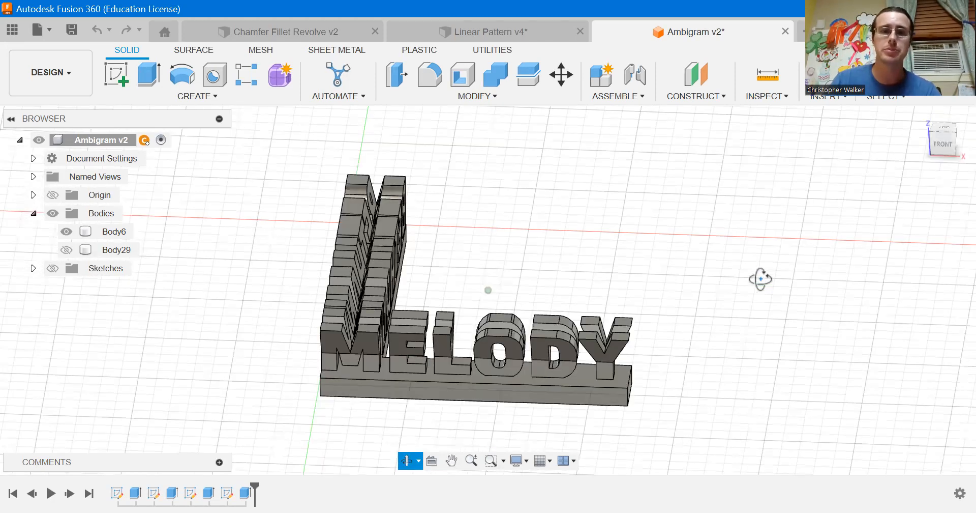
middle_click_drag(564, 238, 525, 268, "shift")
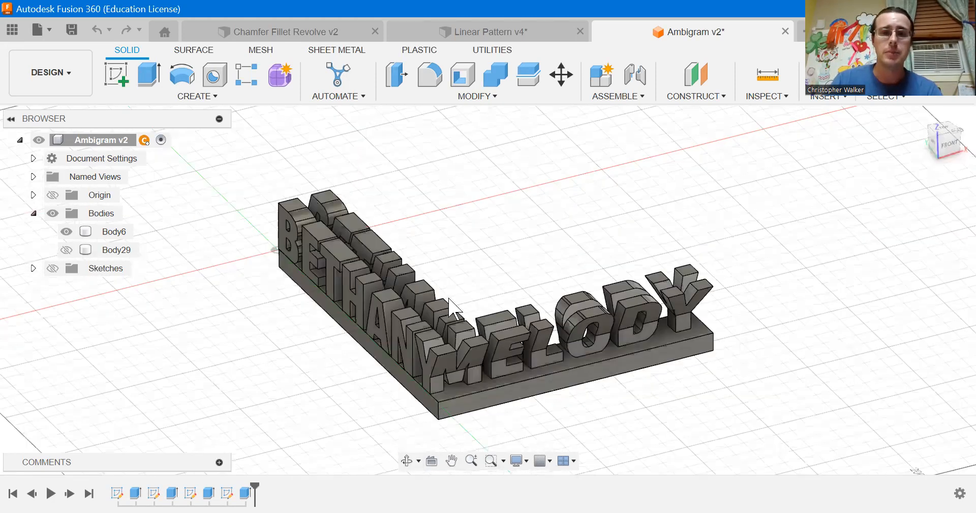
middle_click_drag(477, 286, 472, 274, "shift")
middle_click_drag(619, 290, 519, 290, "shift")
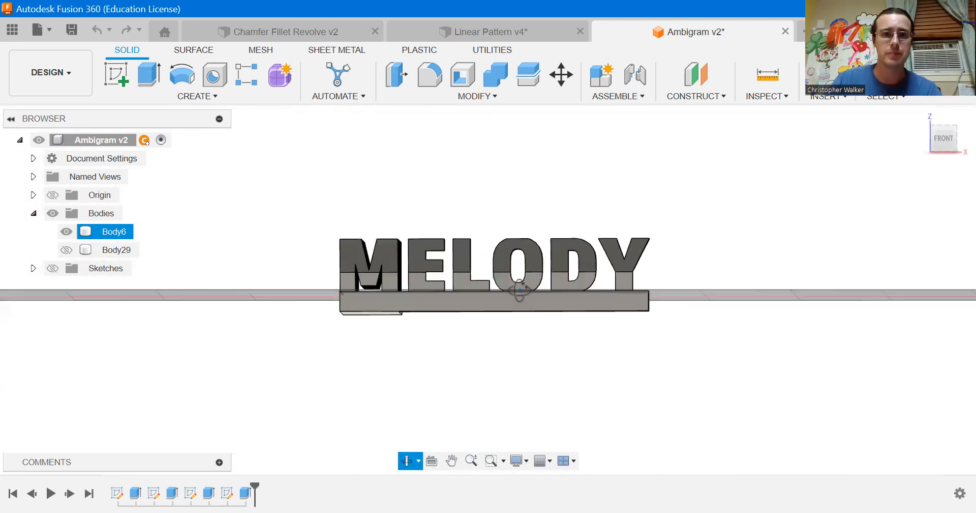
scroll(523, 302, "up", 5)
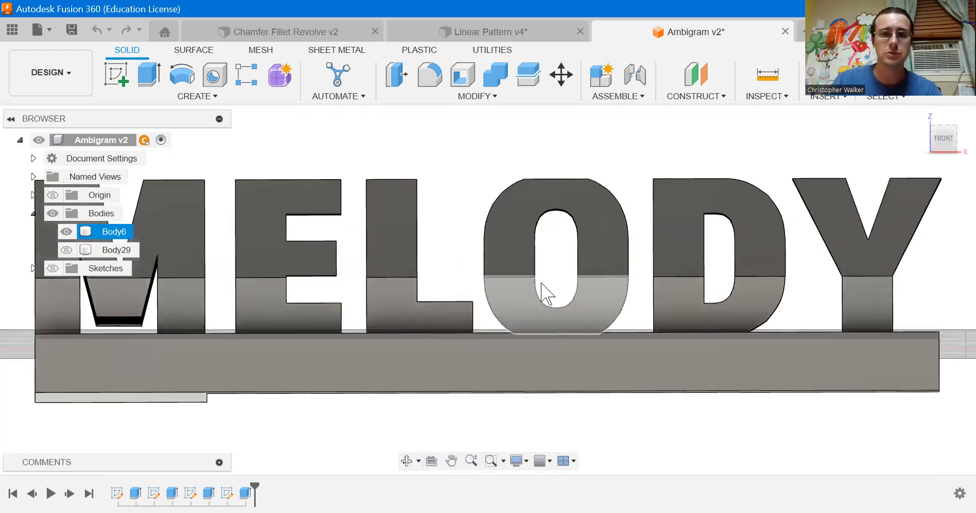
scroll(542, 291, "down", 3)
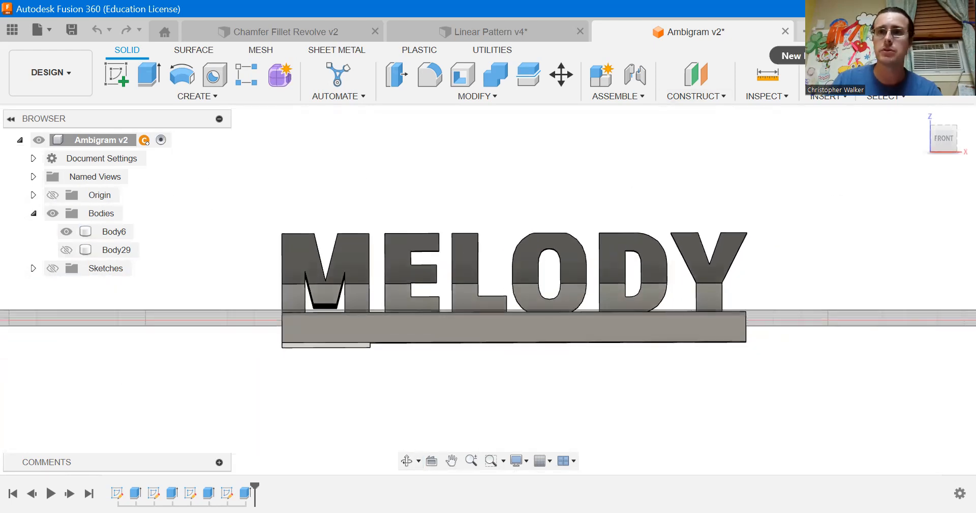
Step: Create a new design and save it as Ambigram in the POAE location
key("ctrl+n")
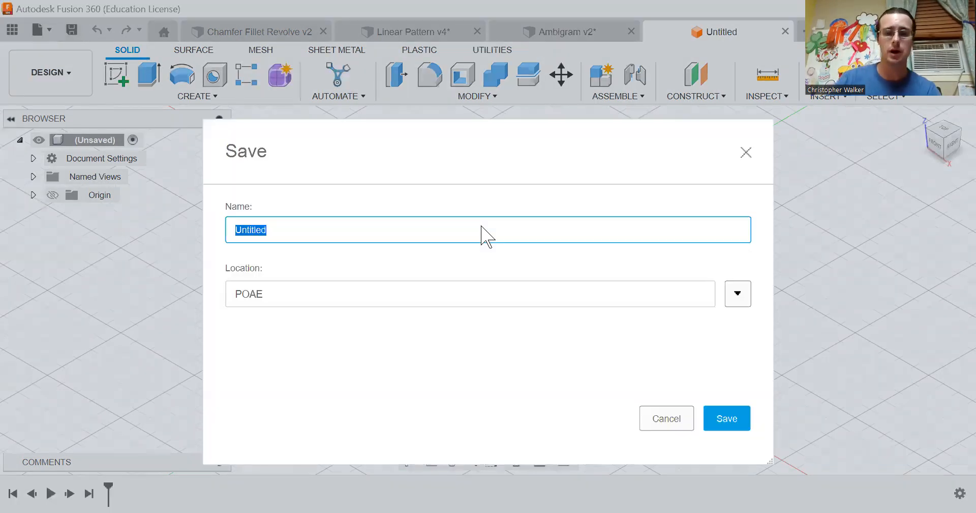
type("Ambigram")
left_click(725, 427)
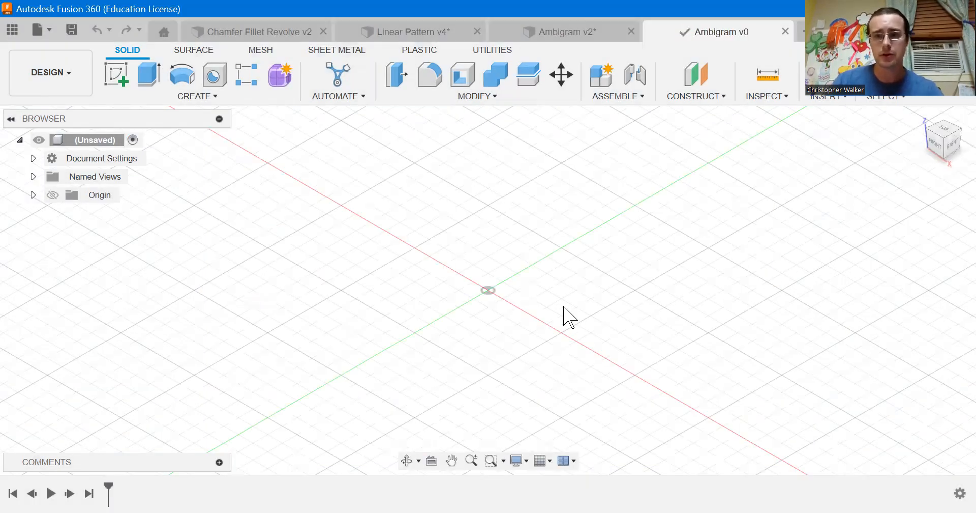
middle_click_drag(498, 295, 495, 296)
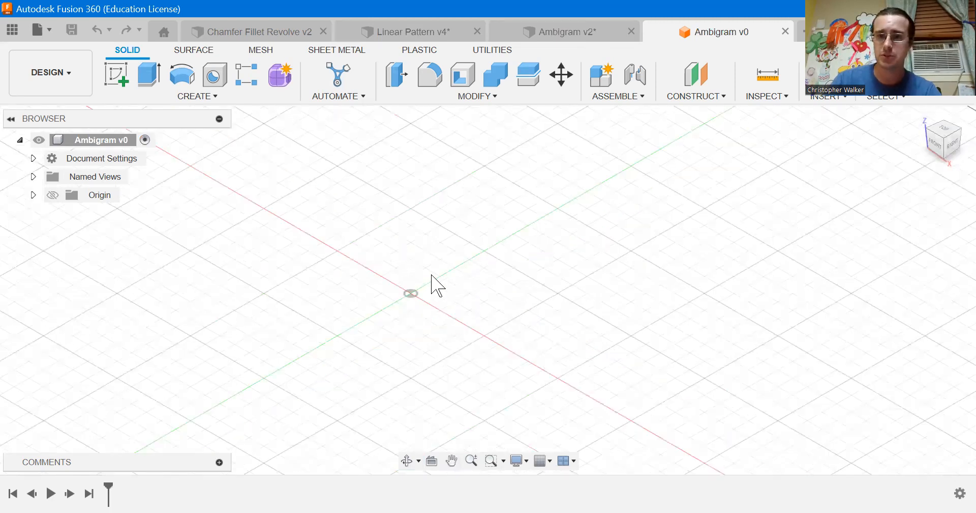
Step: Start a new sketch on the vertical front (XZ) plane
left_click(118, 84)
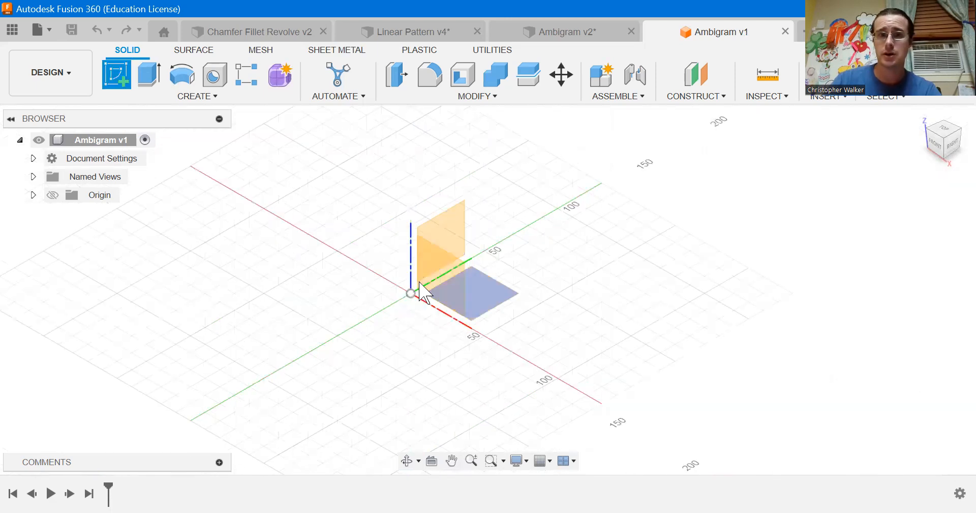
left_click(434, 278)
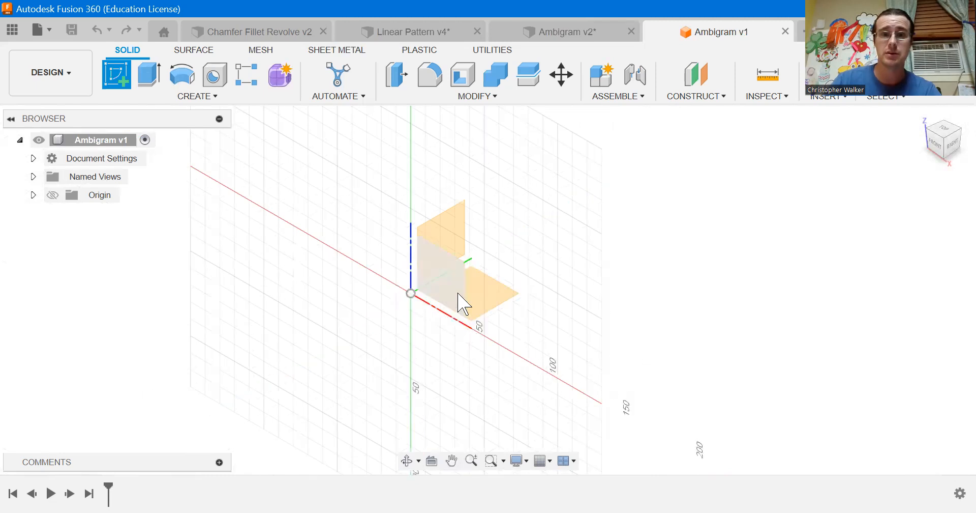
left_click(454, 287)
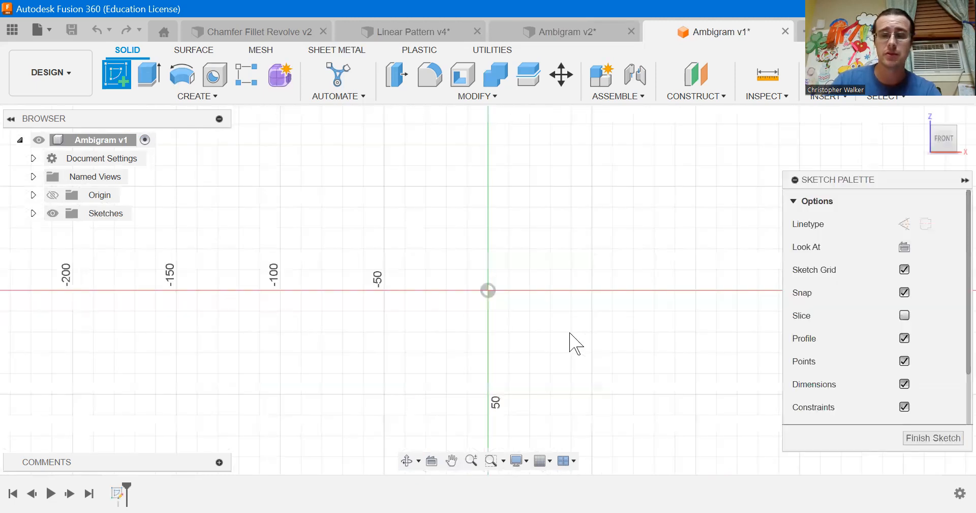
Step: Place a wide rectangular text frame above the horizontal axis, just beside the origin, with the sketch Text tool
left_click(183, 94)
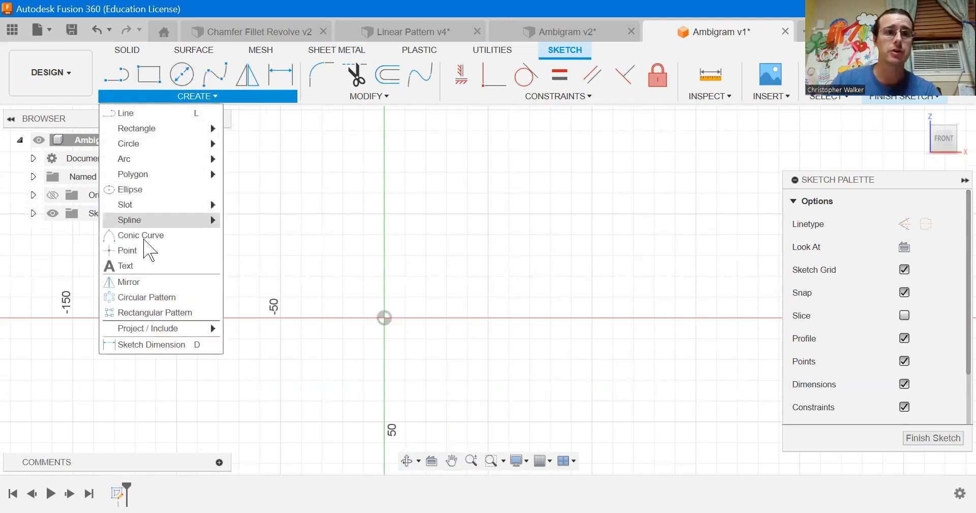
left_click(125, 265)
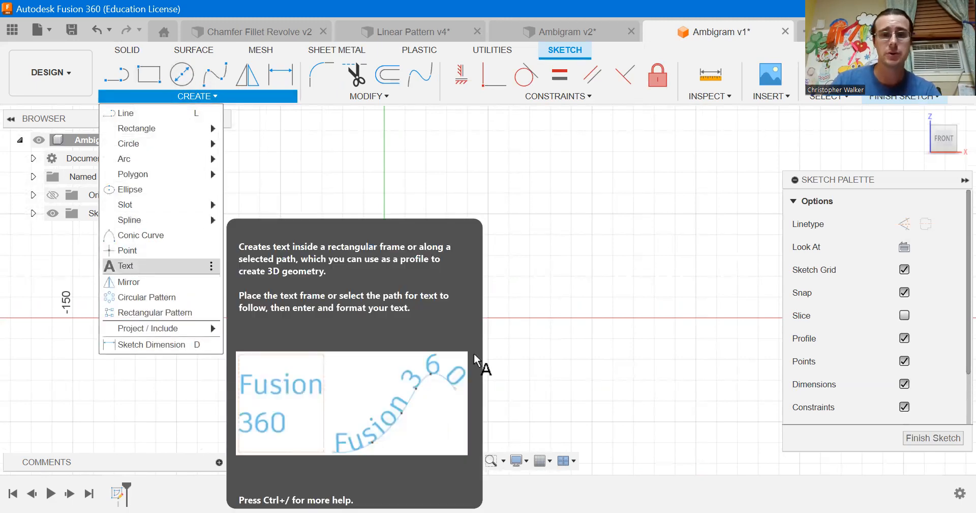
left_click(290, 335)
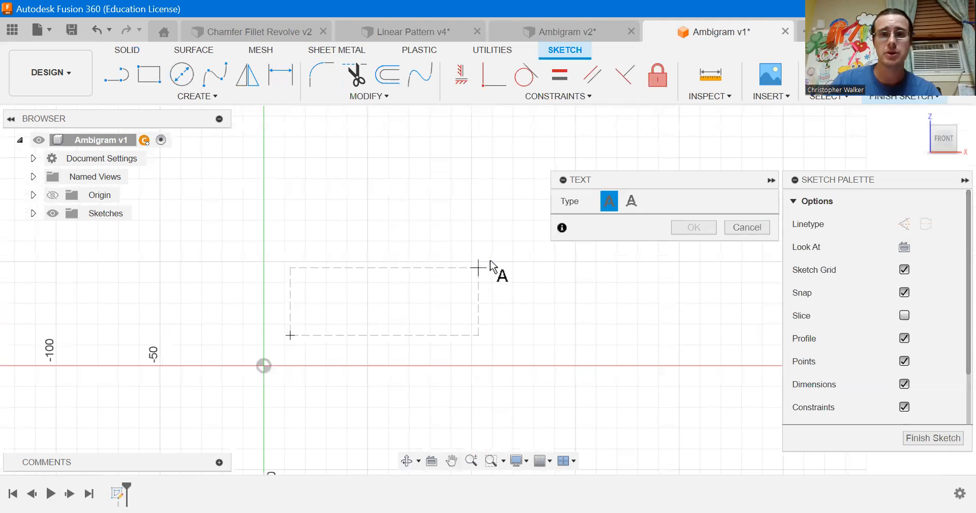
middle_click_drag(480, 260, 150, 296)
left_click(395, 251)
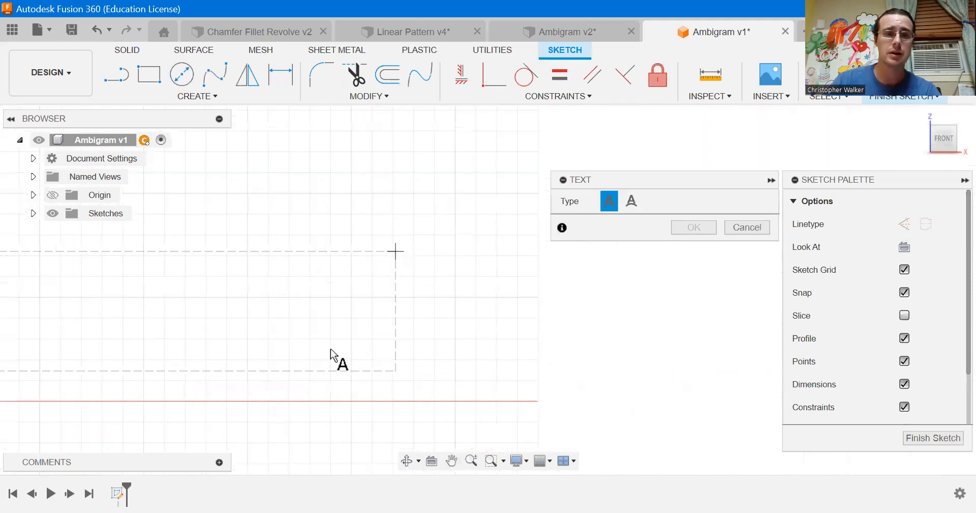
left_click(707, 263)
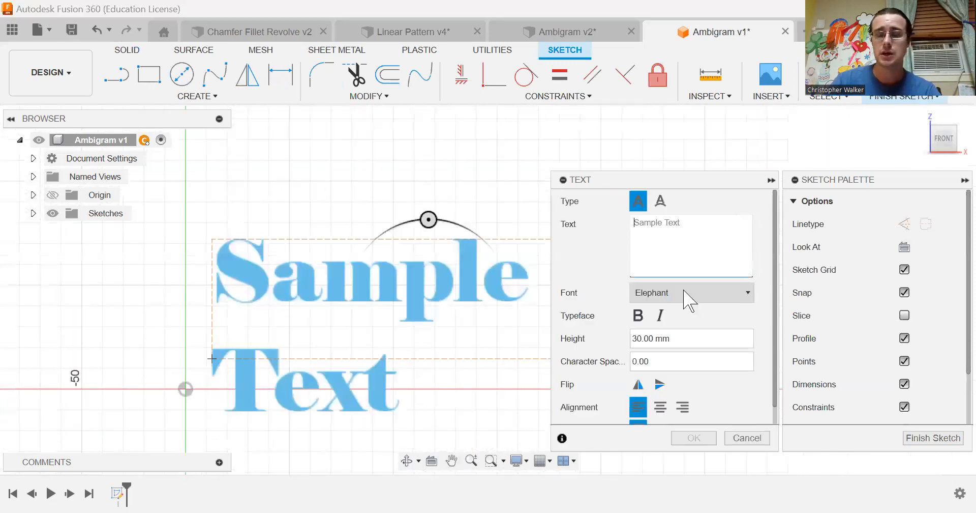
Step: Try the Freestyle Script and Chiller fonts on the sample text
left_click(689, 293)
scroll(692, 223, "down", 5)
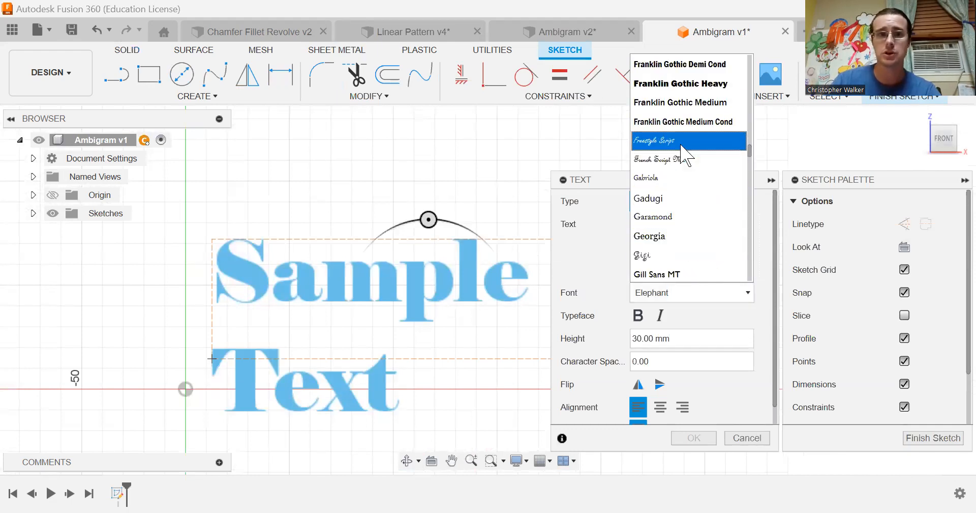
left_click(684, 144)
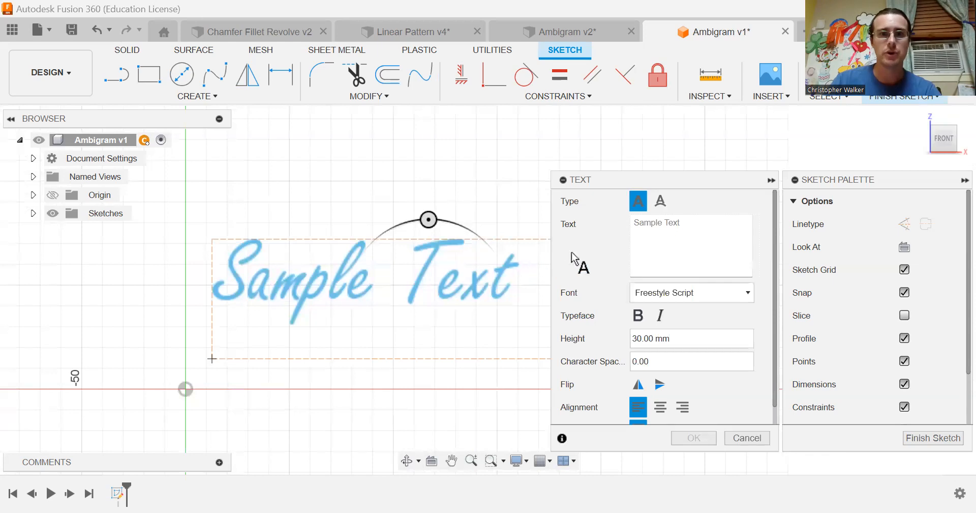
left_click(704, 299)
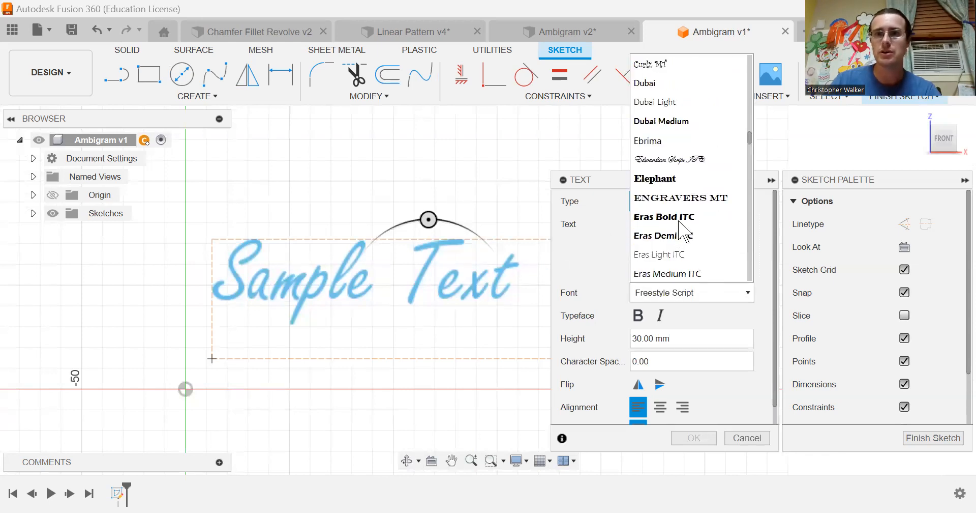
scroll(690, 150, "up", 5)
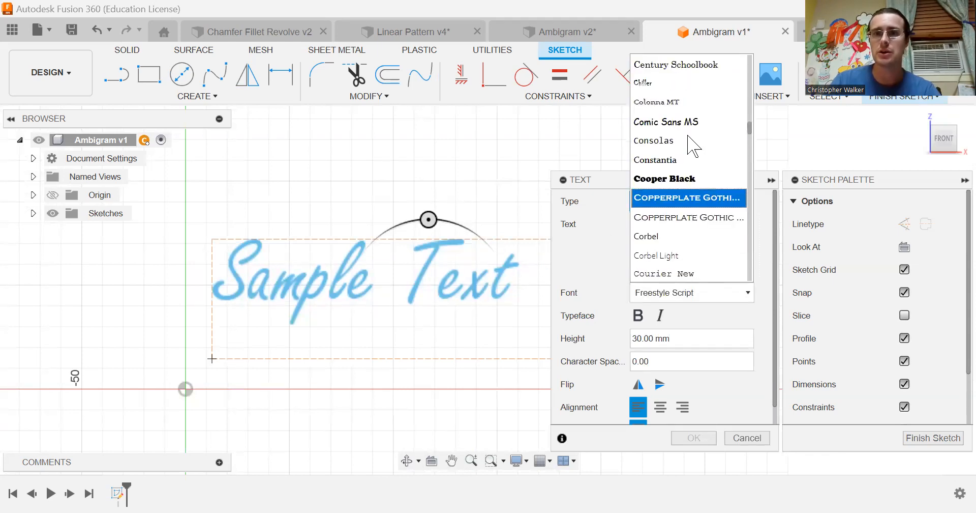
left_click(656, 82)
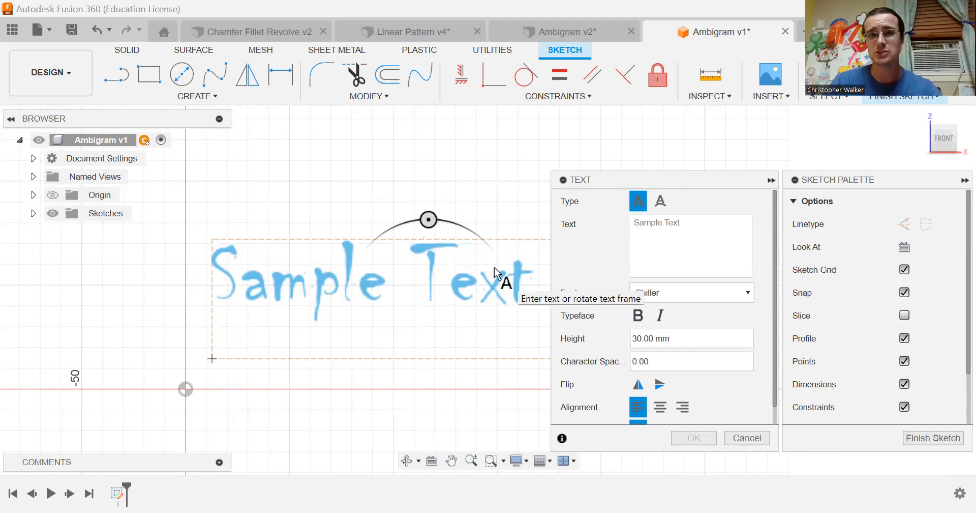
Step: Set the sample text's font back to Elephant
left_click(722, 300)
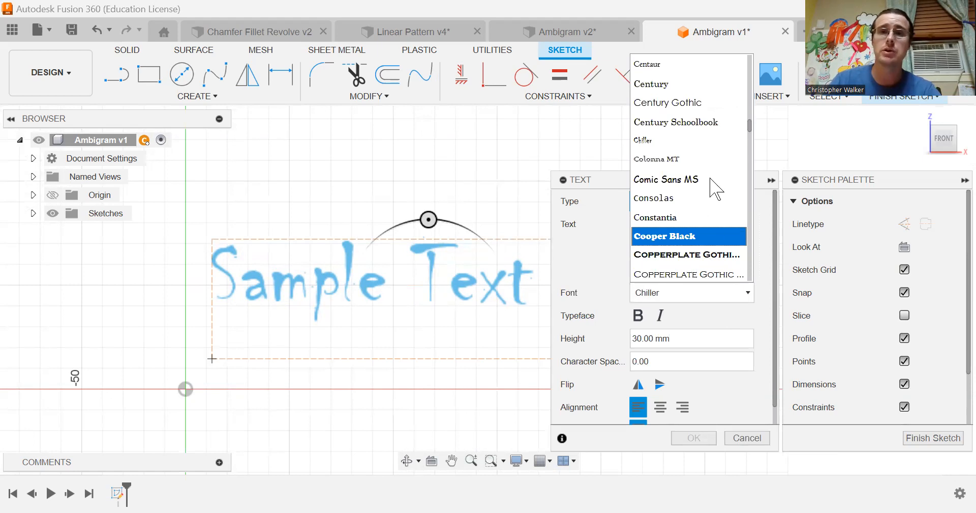
scroll(693, 216, "down", 3)
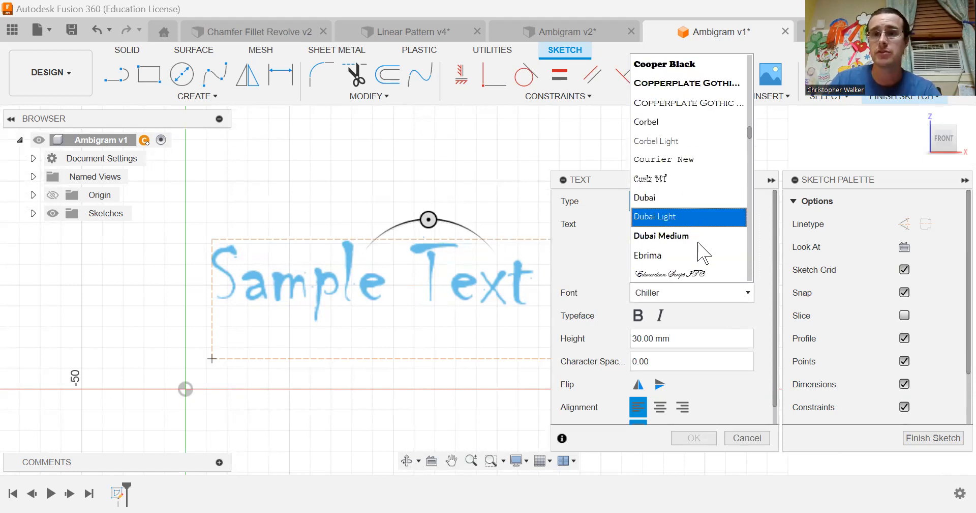
scroll(694, 254, "down", 1)
left_click(684, 269)
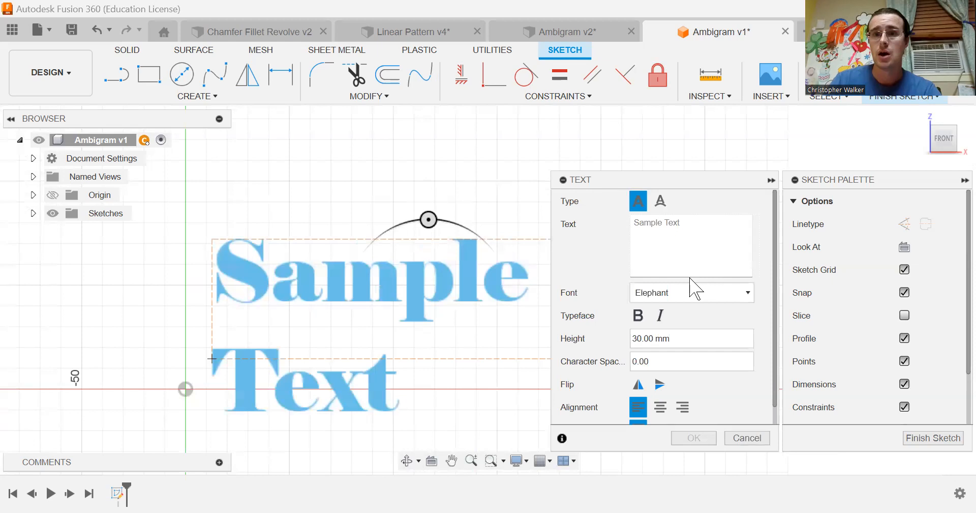
Step: Preview the sample text in Edwardian Script ITC and restore the Elephant font
left_click(693, 292)
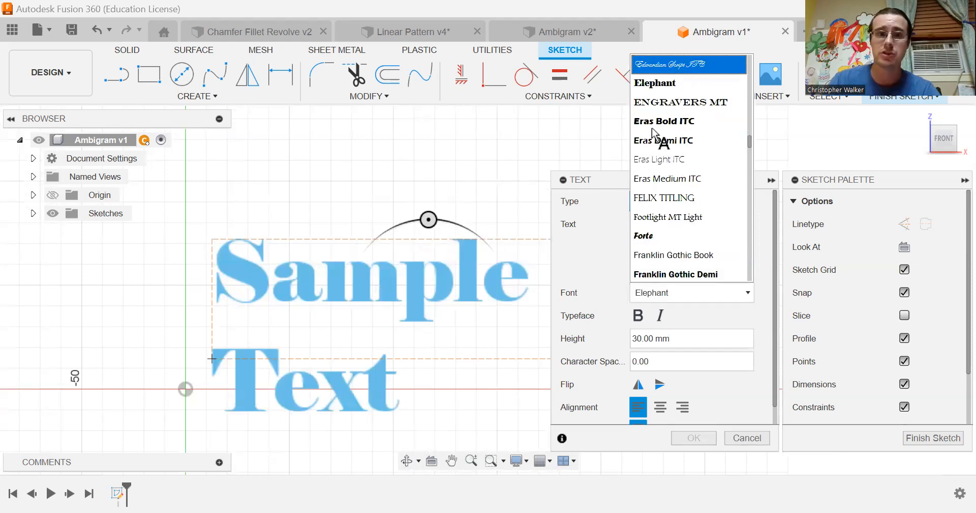
left_click(682, 65)
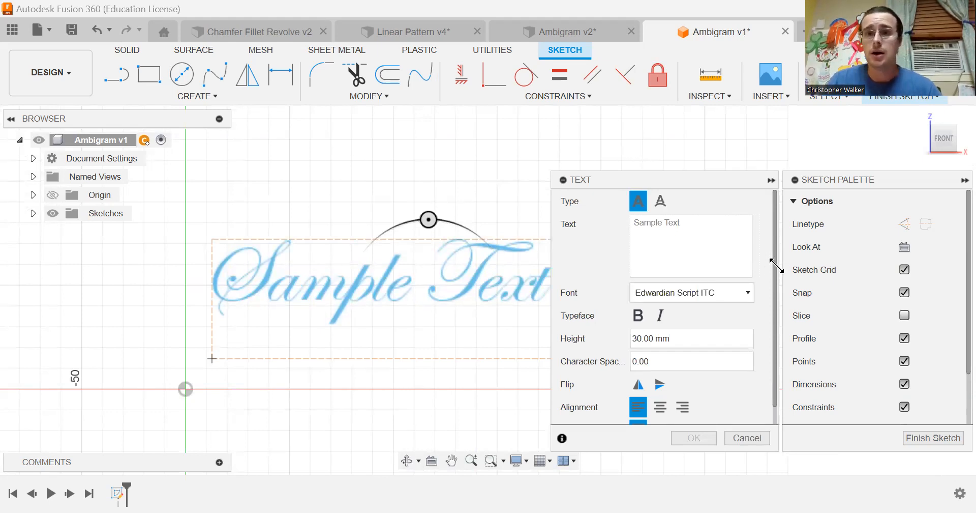
left_click(732, 292)
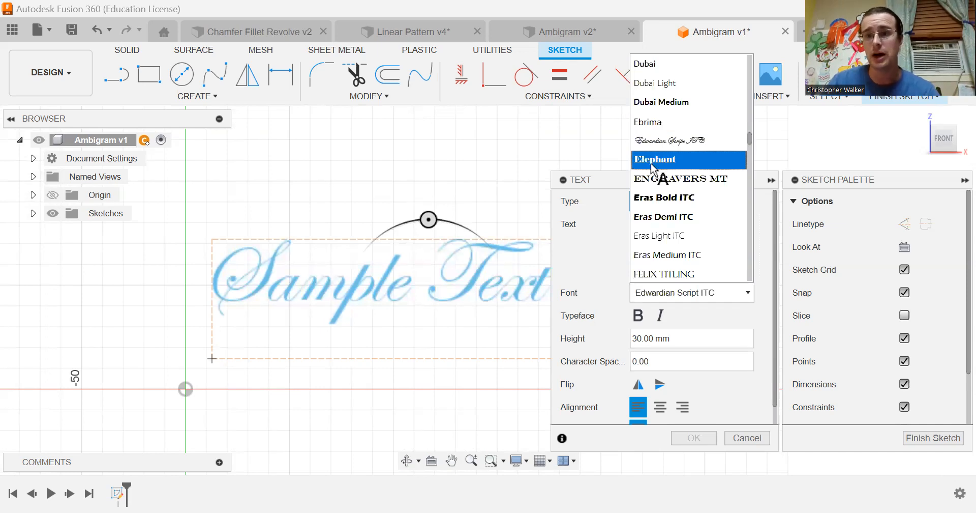
left_click(361, 272)
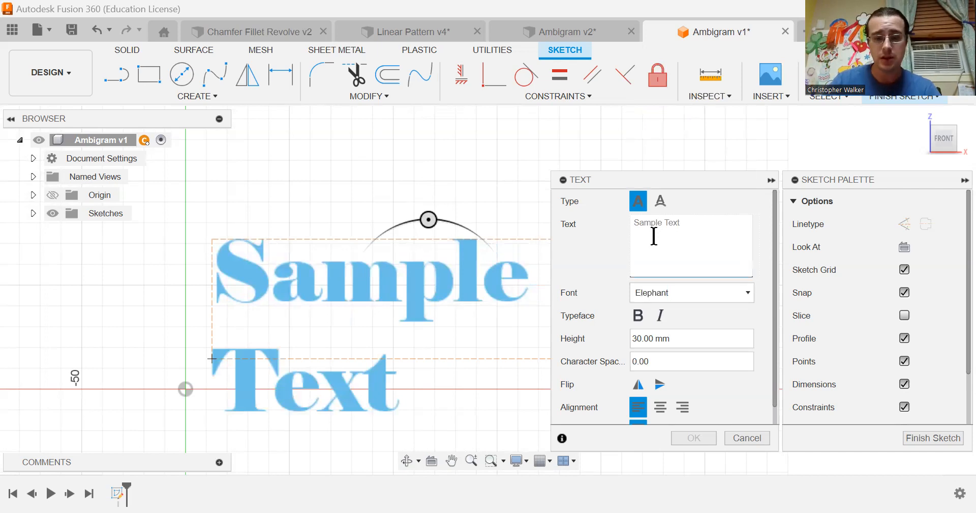
Step: Enter BOOGERS as the sketch text and confirm it in the Elephant font
left_click(654, 235)
type("BOOGERS")
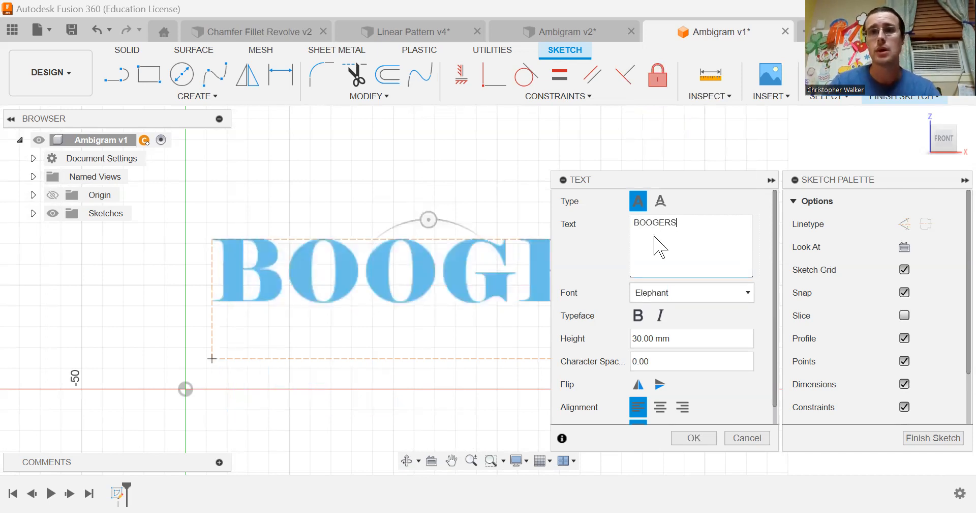
left_click(694, 439)
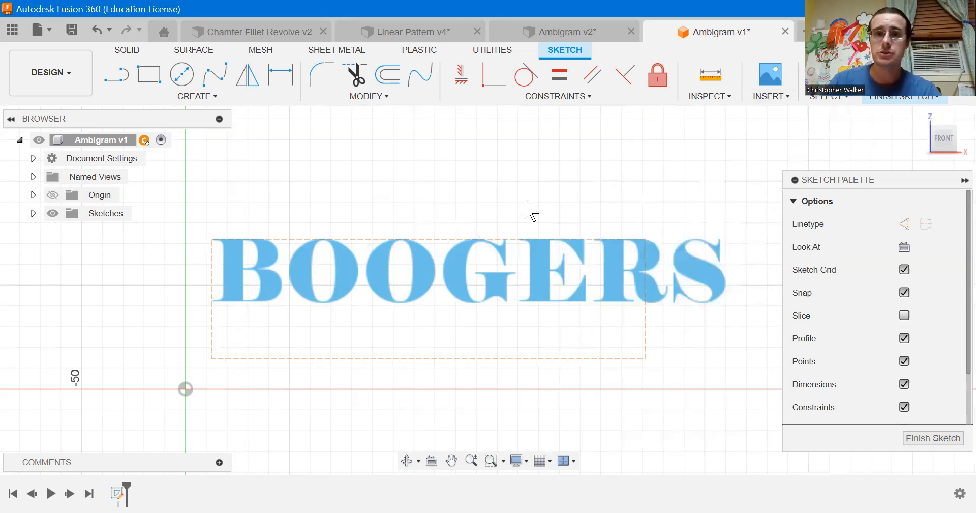
Step: Move the BOOGERS text so the base of its first letter starts at the origin, and finish the sketch
left_click_drag(442, 287, 422, 358)
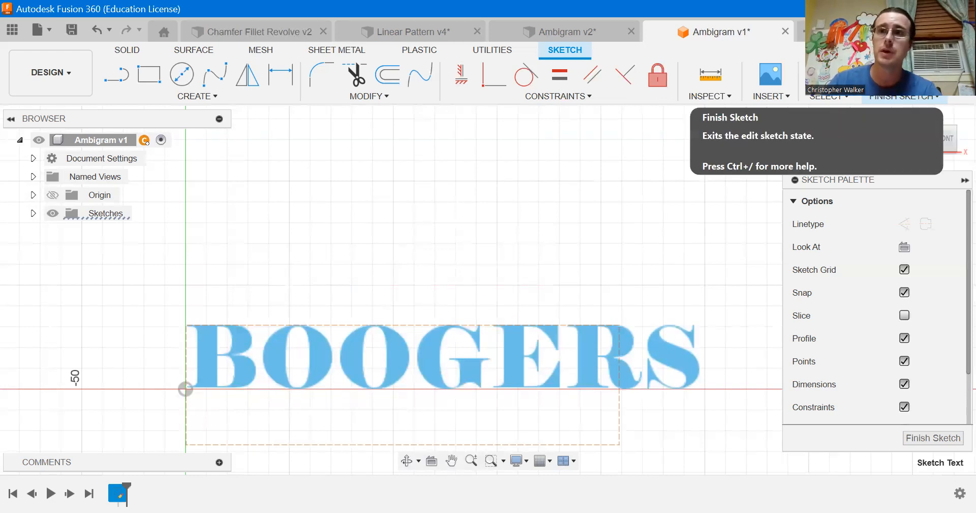
left_click(882, 117)
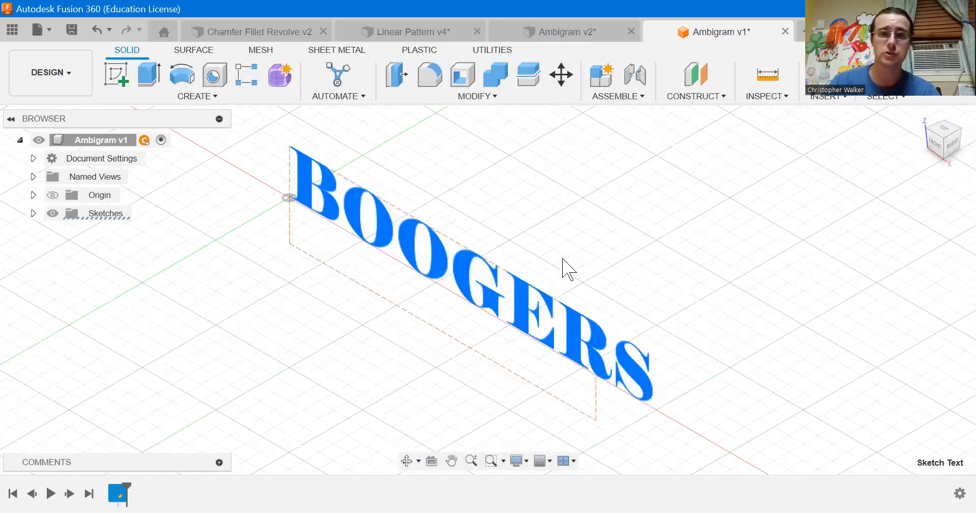
Step: Extrude the BOOGERS text 200 mm to one side as a new body
type("e20")
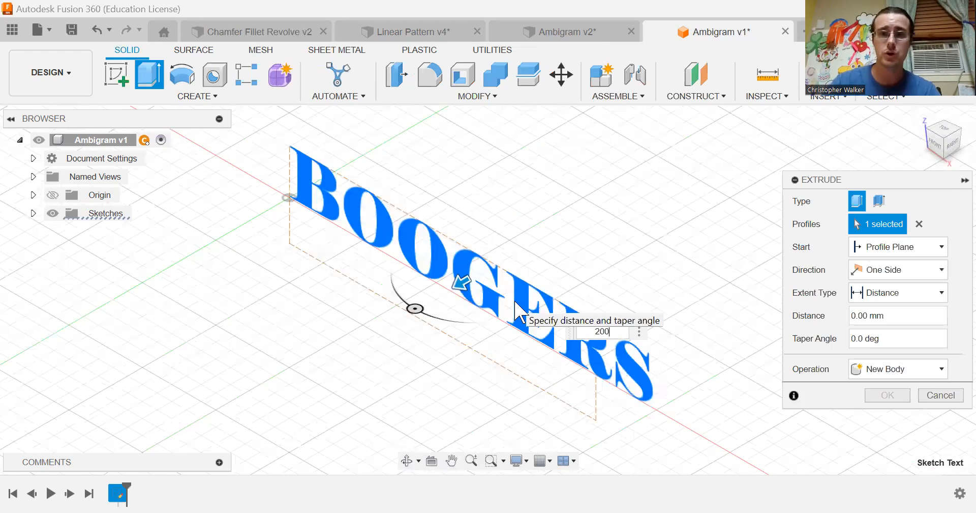
scroll(514, 314, "down", 2)
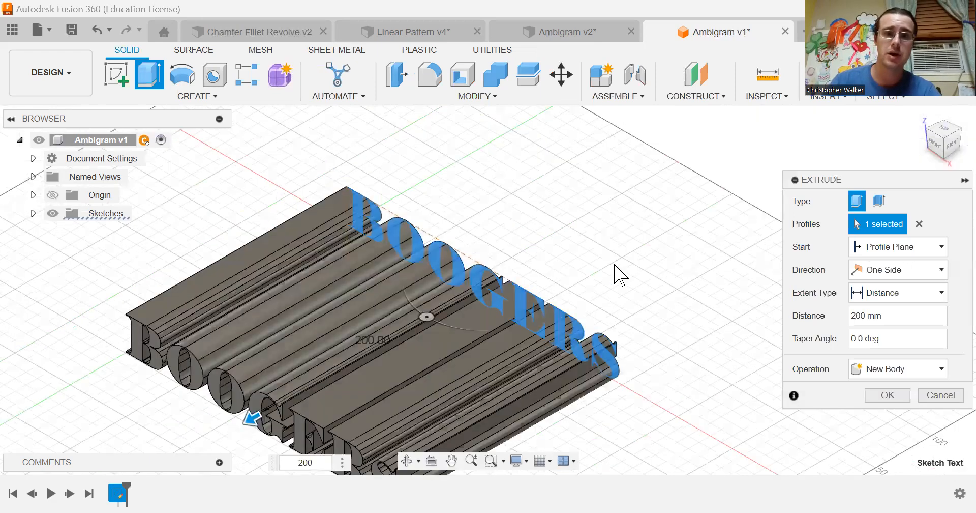
middle_click_drag(679, 180, 754, 113)
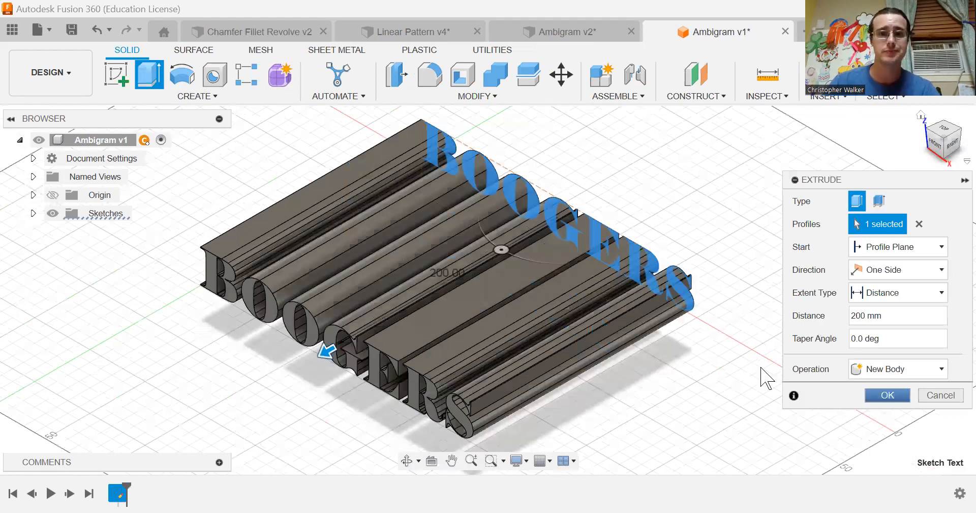
key("Return")
Step: Start a new sketch on the YZ origin plane, beside the extruded letter B
middle_click_drag(656, 378, 207, 328, "shift")
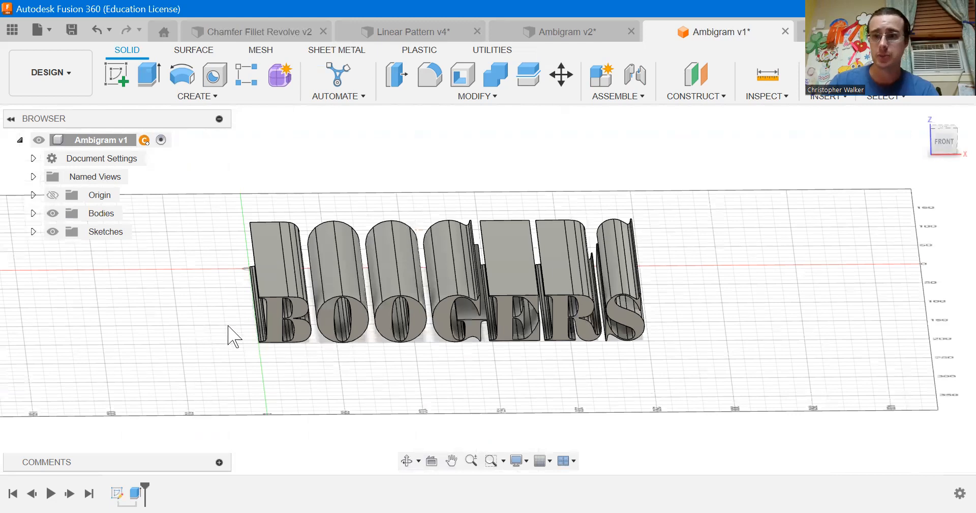
middle_click_drag(294, 338, 326, 334, "shift")
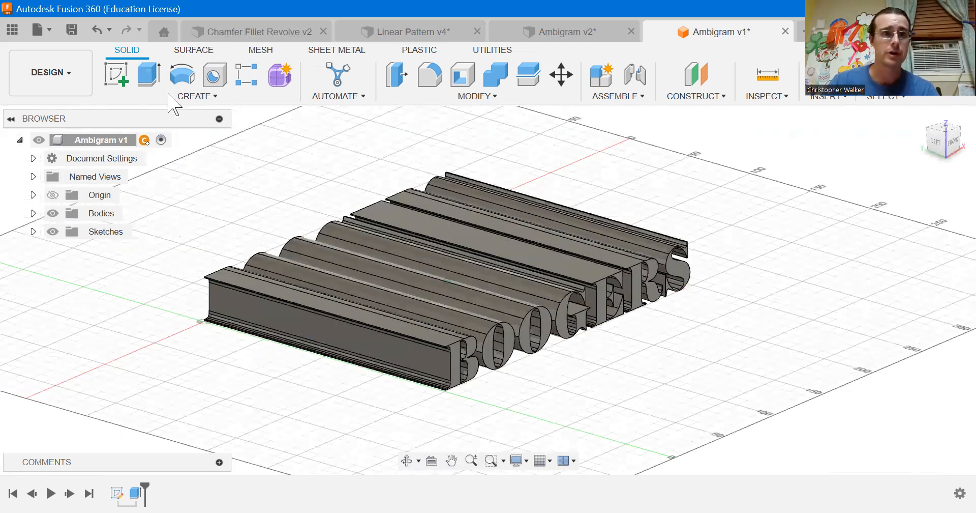
left_click(120, 80)
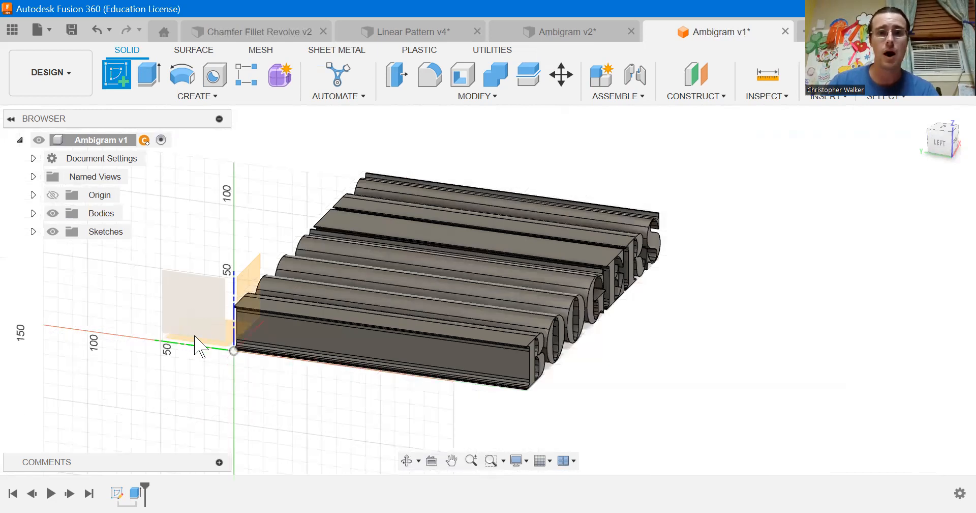
left_click(204, 309)
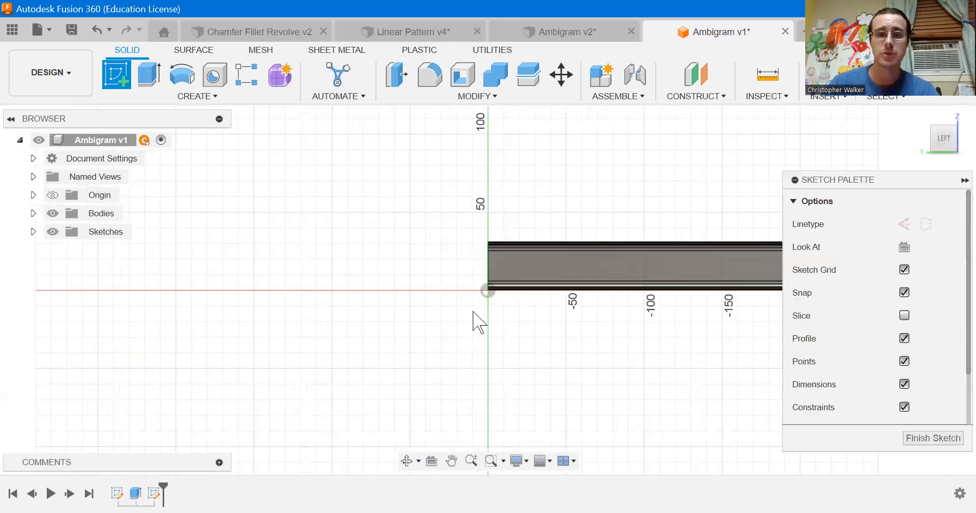
Step: Add the sketch text SNOT over the side of the extruded letters in Elephant font, 30 mm high
left_click(193, 96)
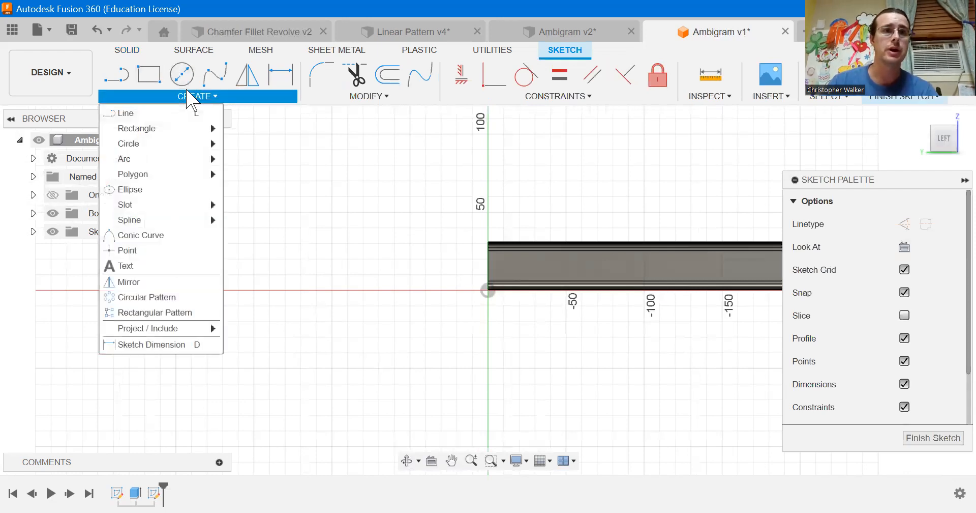
left_click(138, 265)
scroll(571, 354, "up", 3)
middle_click_drag(528, 264, 353, 369)
left_click(268, 269)
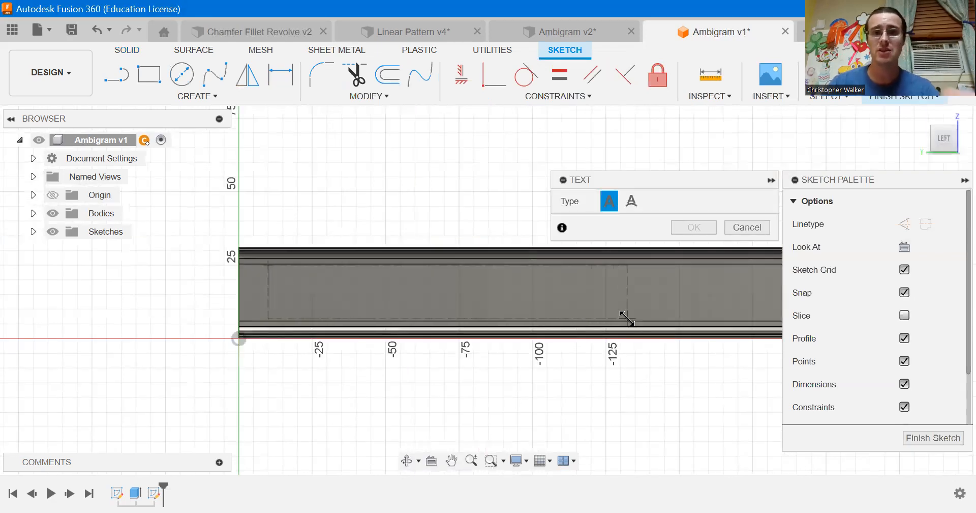
left_click(637, 309)
type("SNOT")
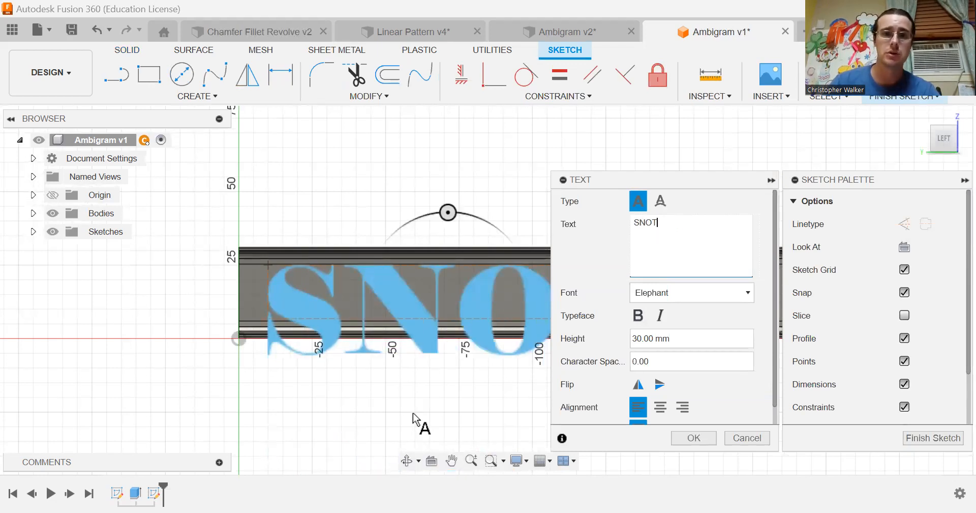
middle_click_drag(413, 412, 293, 408)
scroll(322, 394, "down", 1)
scroll(379, 379, "up", 1)
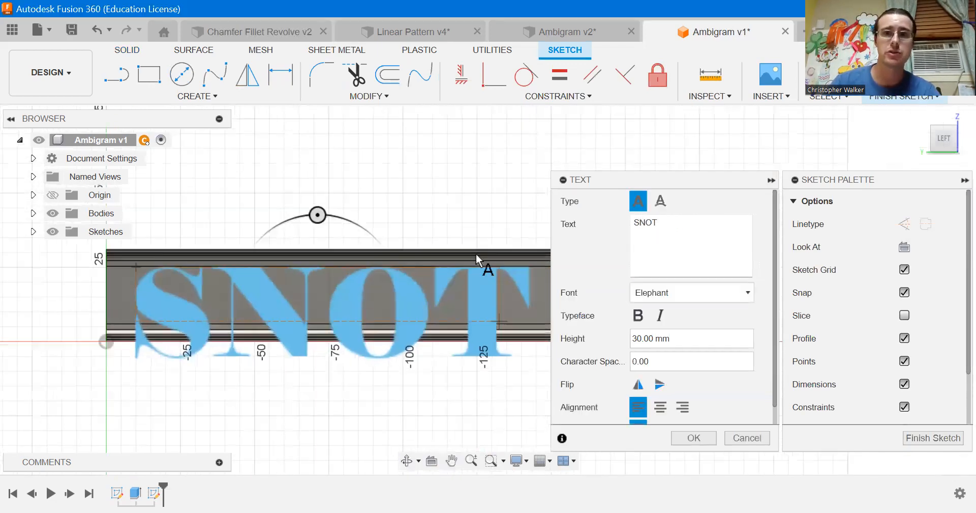
left_click(695, 438)
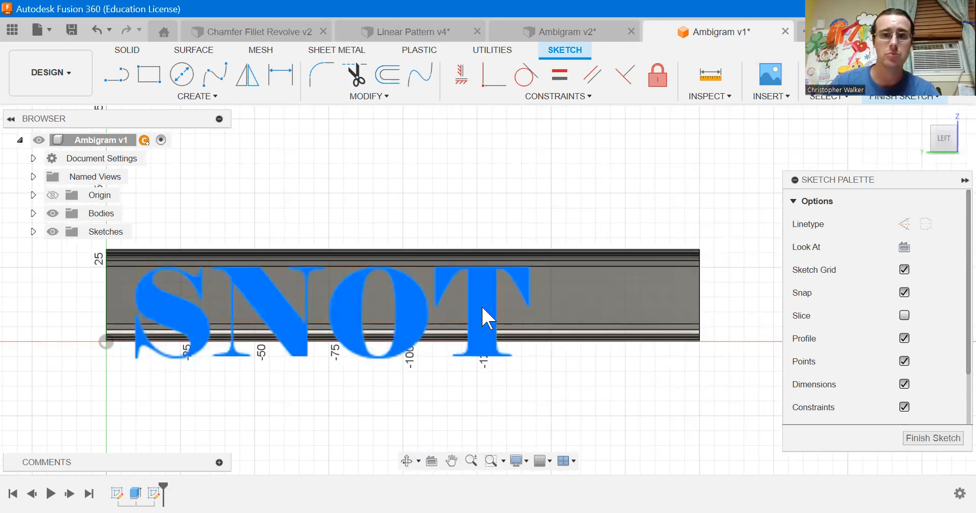
Step: Move the SNOT text up so its top and base line up with the upper and lower edges of the extruded letters
left_click_drag(479, 300, 484, 290)
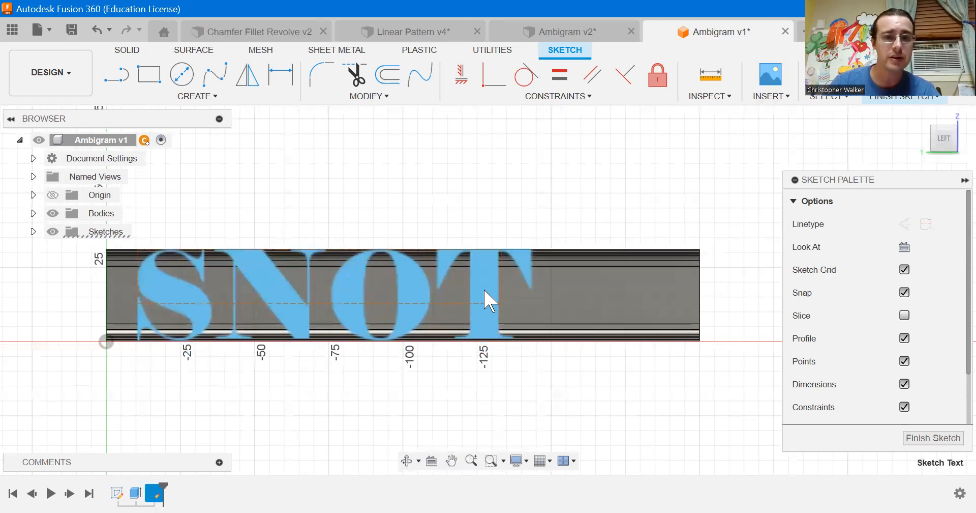
scroll(442, 298, "up", 4)
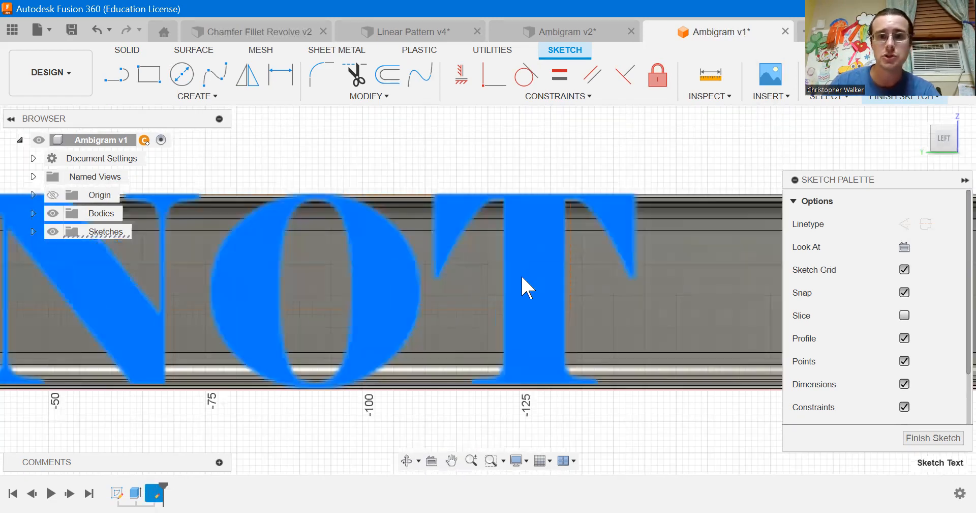
scroll(520, 274, "up", 1)
left_click_drag(514, 283, 519, 277)
scroll(539, 272, "down", 1)
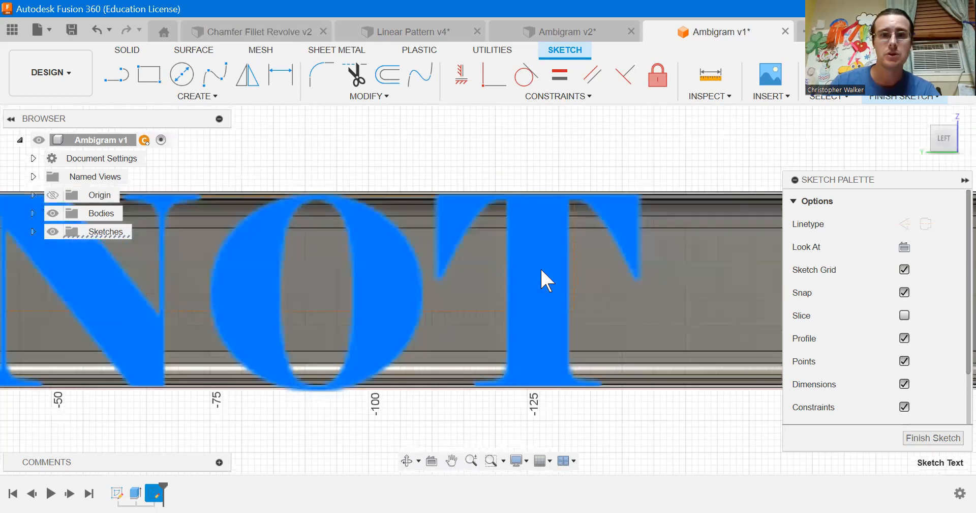
scroll(541, 270, "down", 1)
Step: Change the SNOT text's font to Eras Bold ITC and finish the sketch
double_click(541, 269)
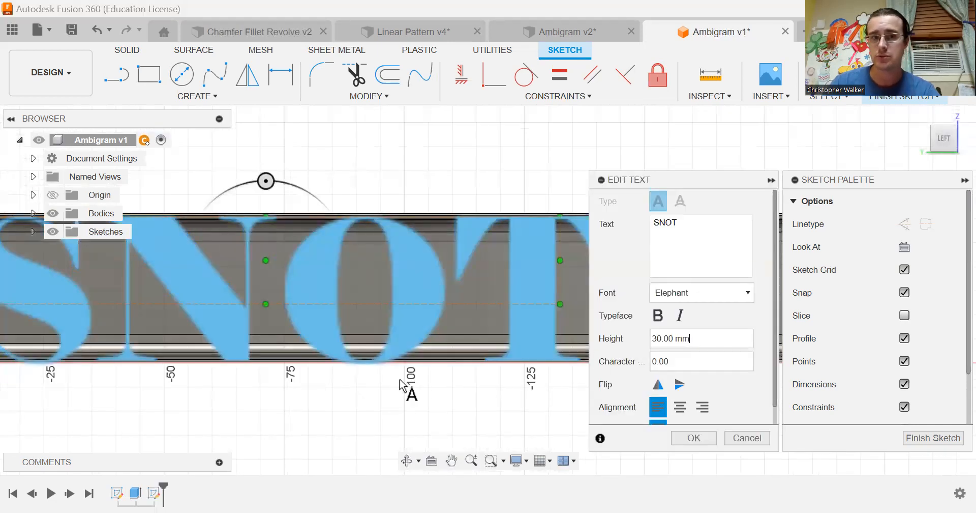
scroll(493, 393, "down", 1)
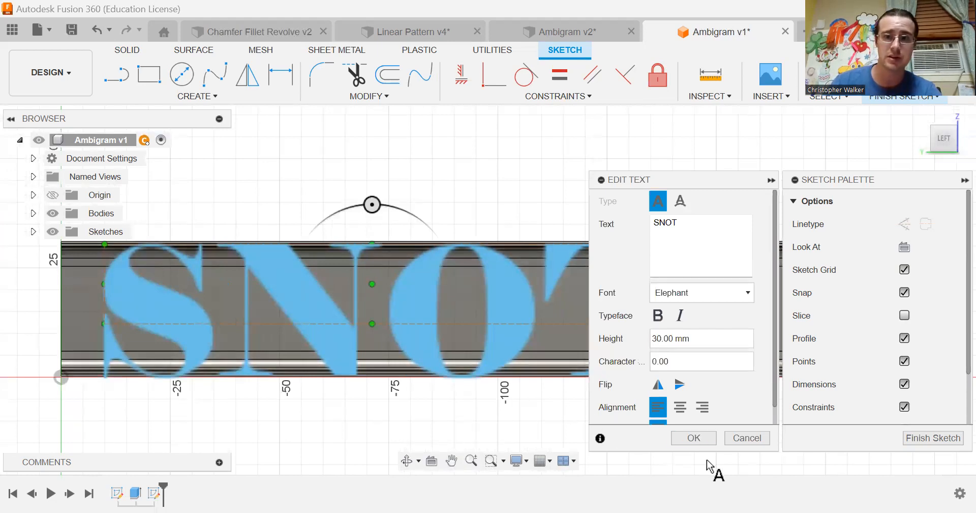
left_click(701, 295)
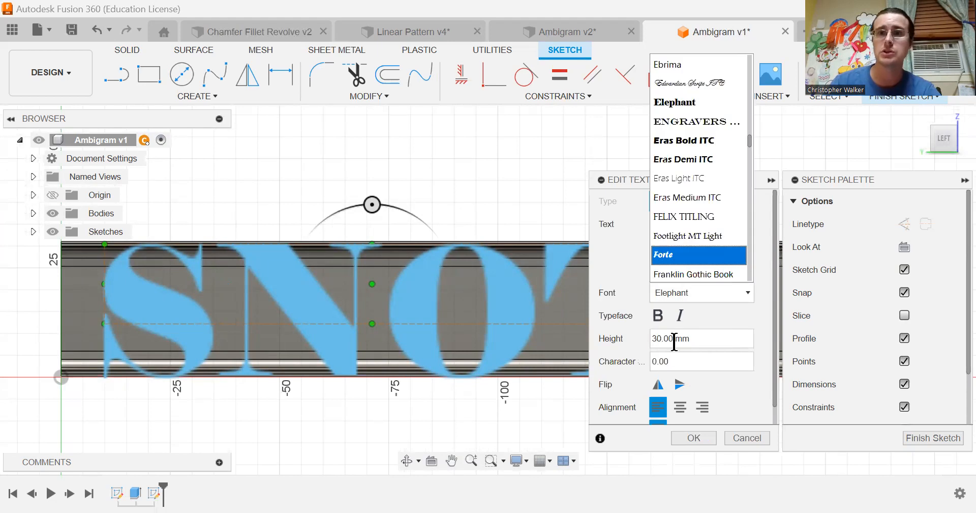
left_click(711, 152)
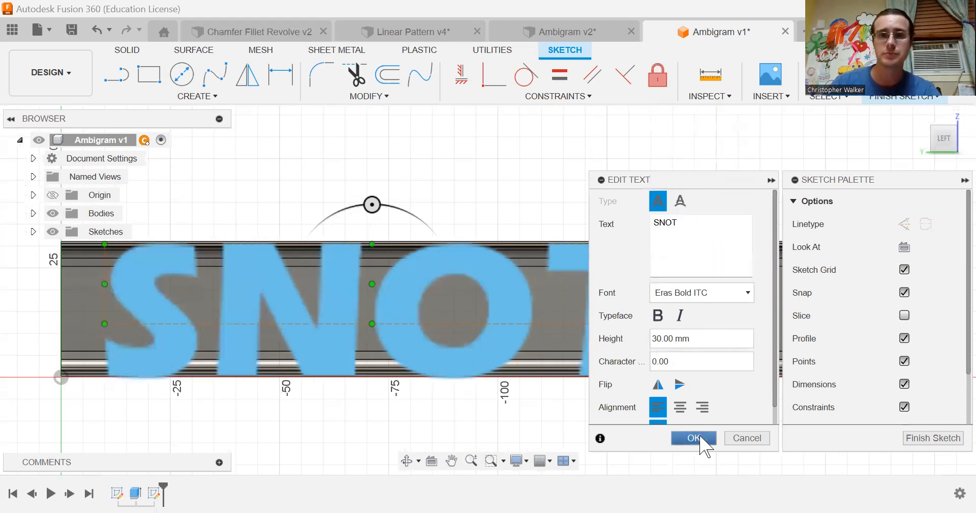
left_click(694, 438)
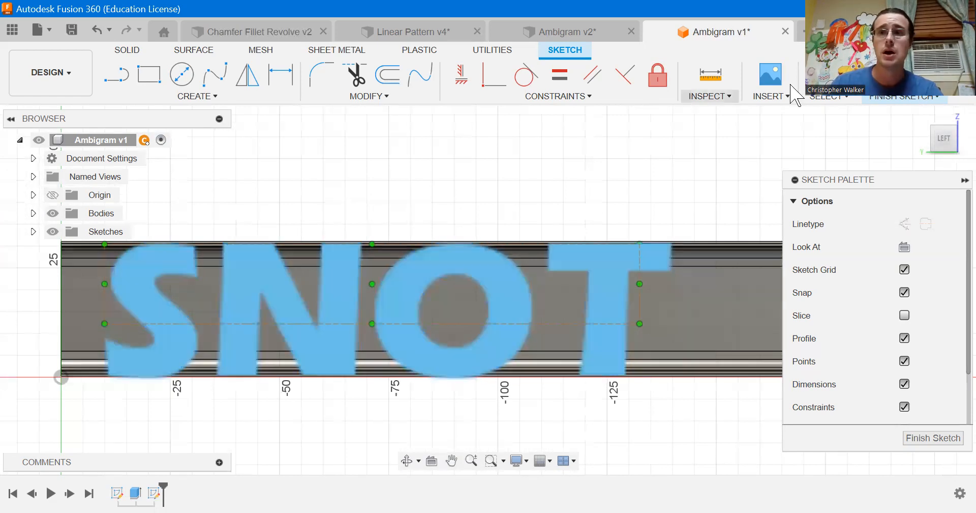
left_click(905, 96)
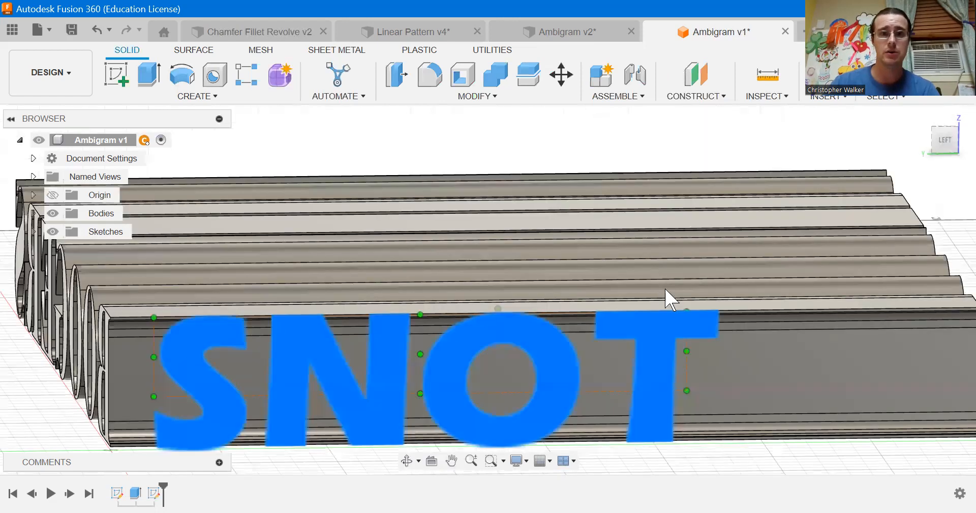
Step: Set up an extrusion of the SNOT text with a distance of -280 mm, passing through all the BOOGERS letters
scroll(639, 296, "down", 3)
middle_click_drag(633, 322, 557, 325, "shift")
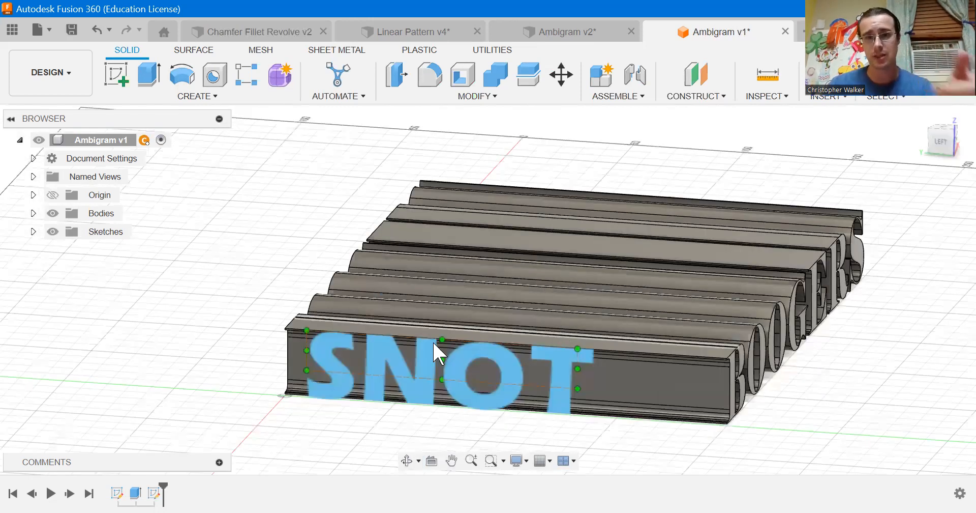
left_click(410, 394)
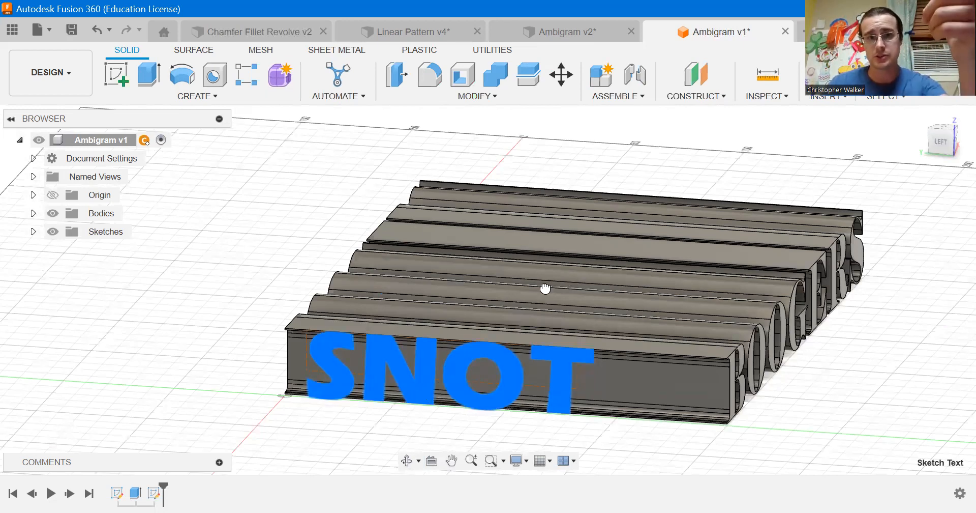
key("e")
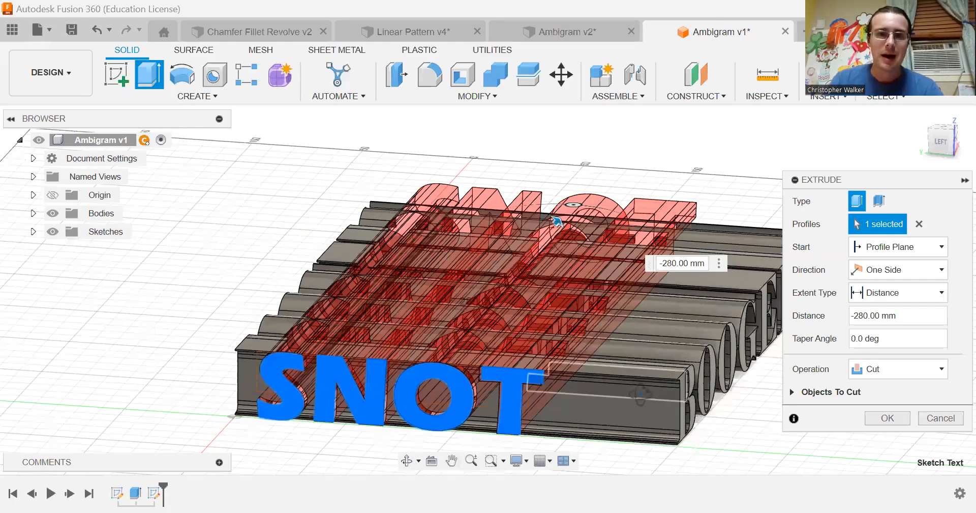
middle_click_drag(682, 373, 663, 315, "shift")
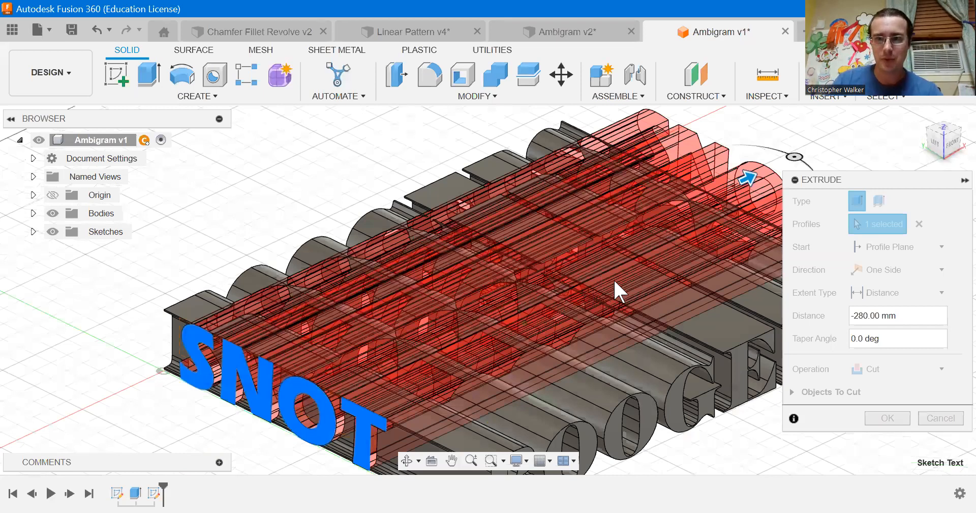
middle_click_drag(622, 356, 548, 332)
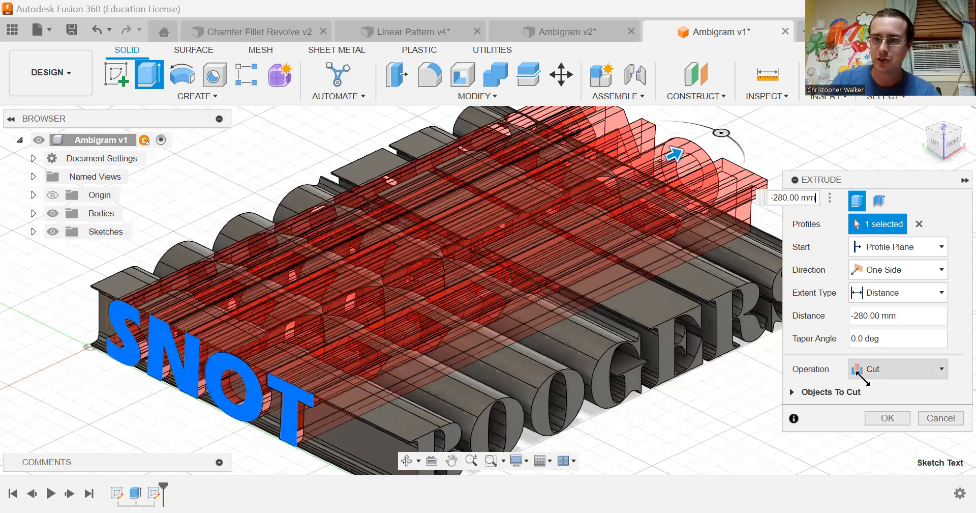
Step: Set the SNOT extrusion's operation to Intersect and confirm the extrusion
left_click(885, 368)
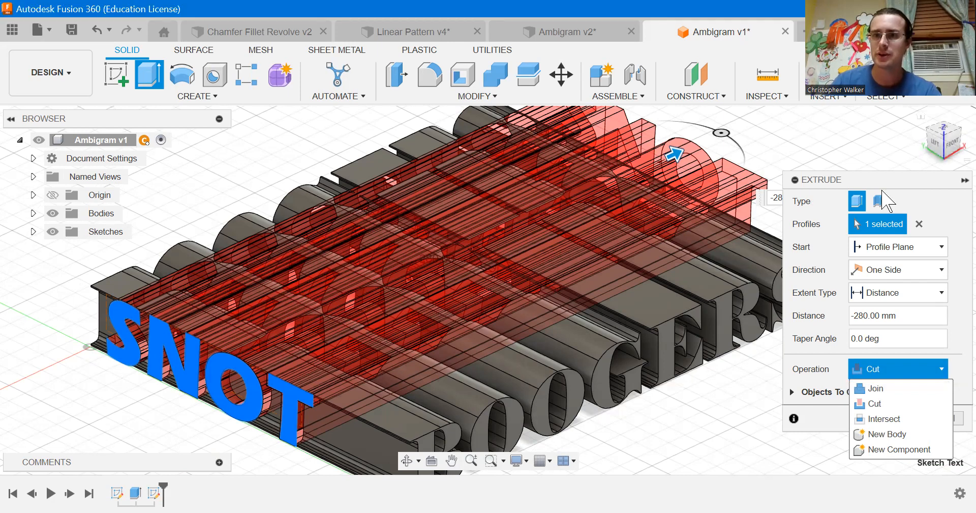
left_click(872, 158)
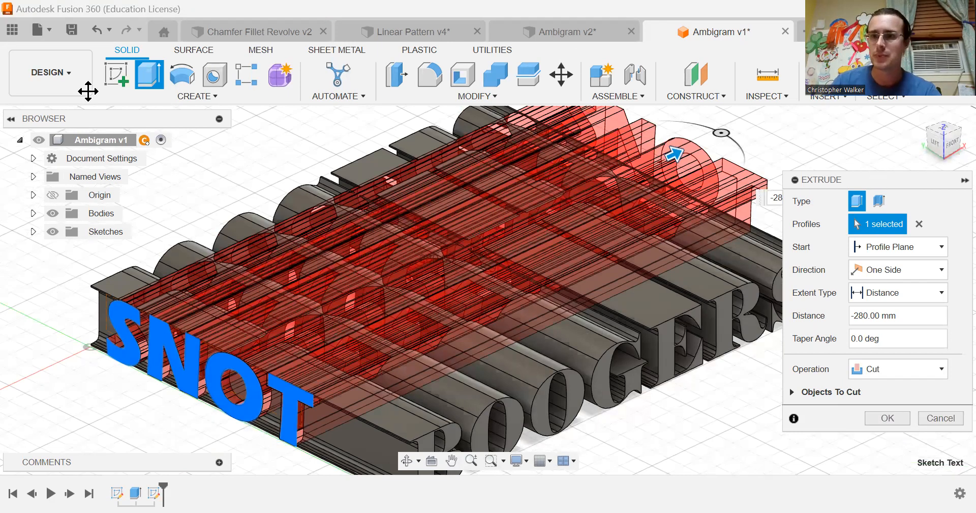
left_click(898, 368)
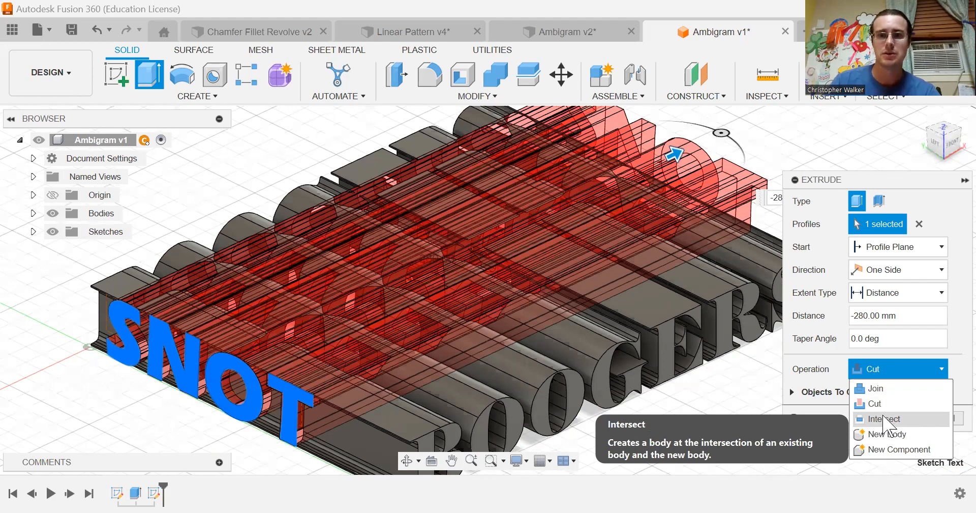
left_click(886, 415)
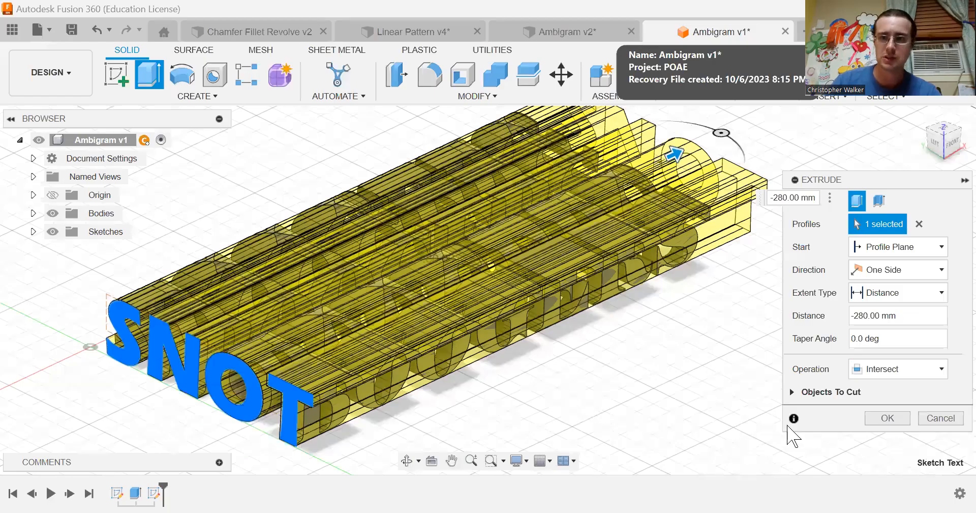
left_click(882, 419)
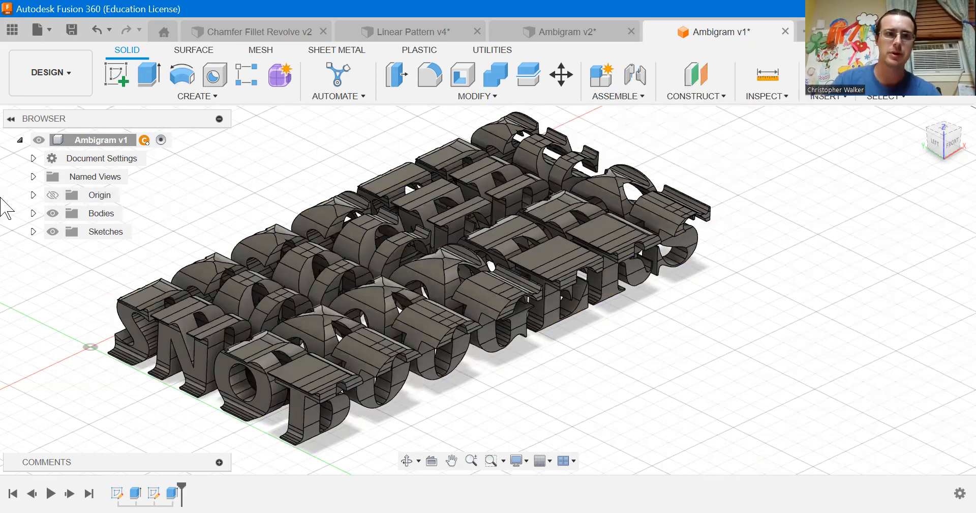
Step: Examine the list of bodies in the design and view the ambigram straight from the front
left_click(33, 213)
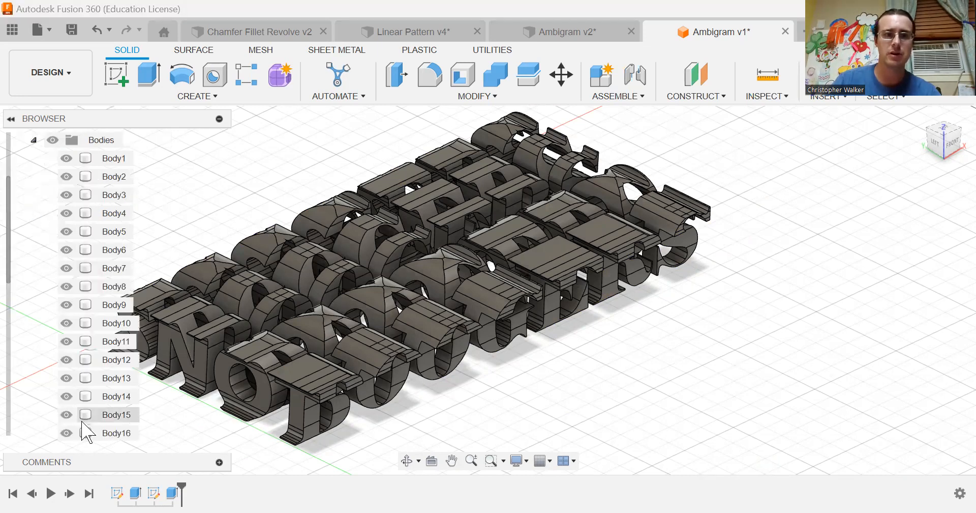
left_click(34, 139)
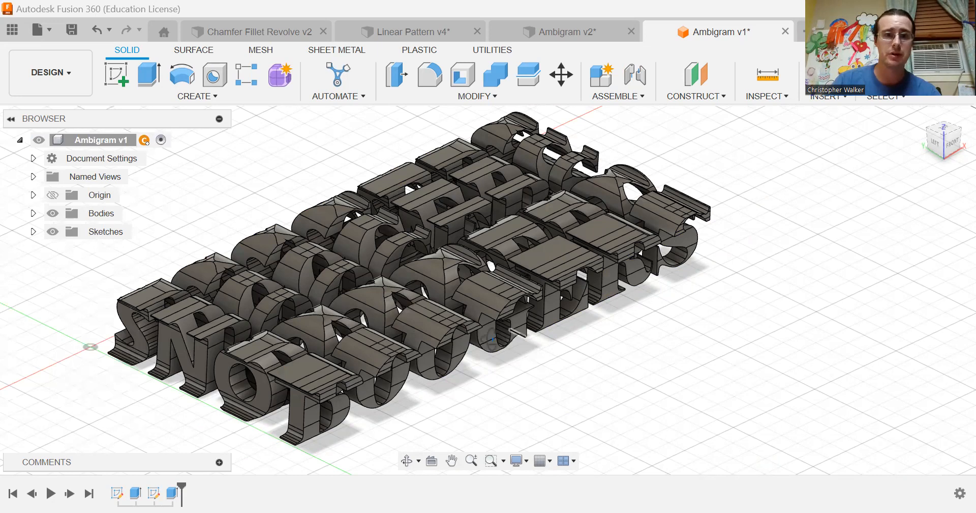
middle_click_drag(492, 338, 462, 310, "shift")
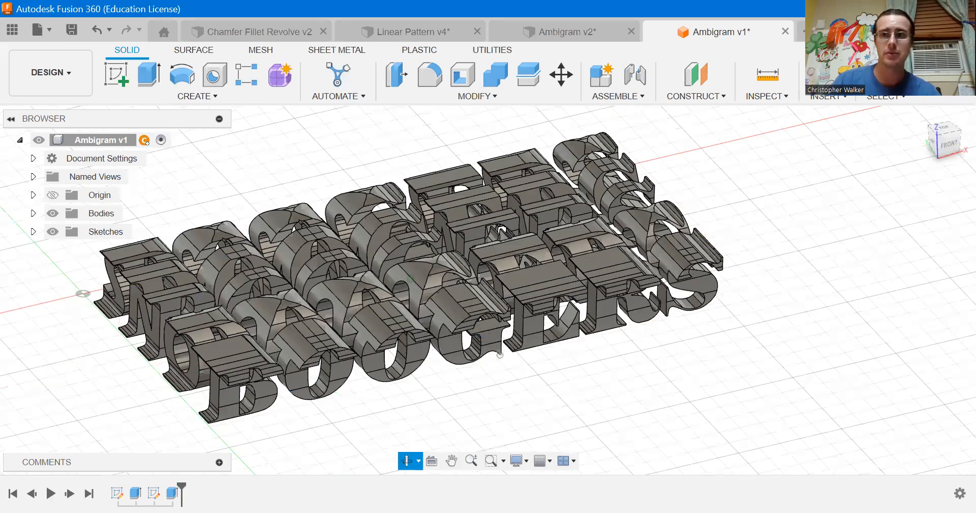
left_click(946, 144)
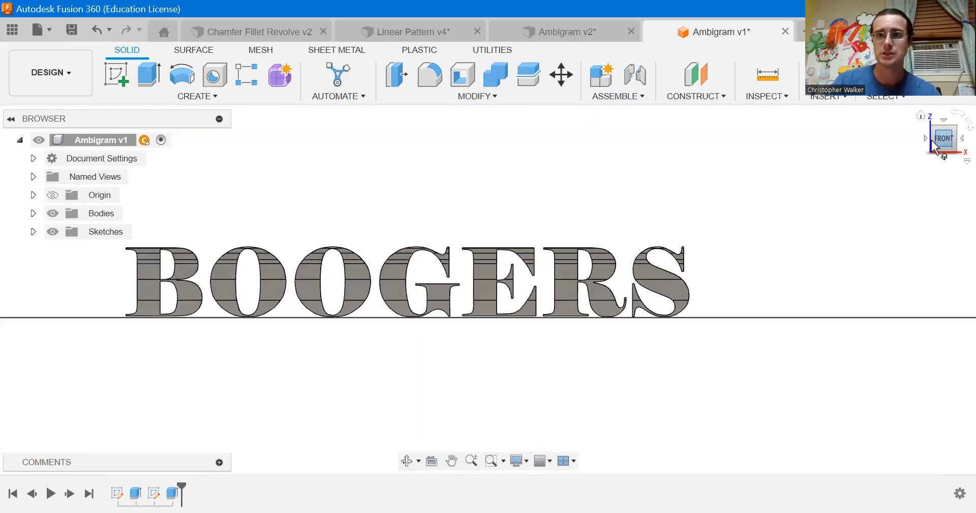
Step: View the intersected letters from the side, the front and above, and start a sketch on the horizontal origin plane
left_click(926, 138)
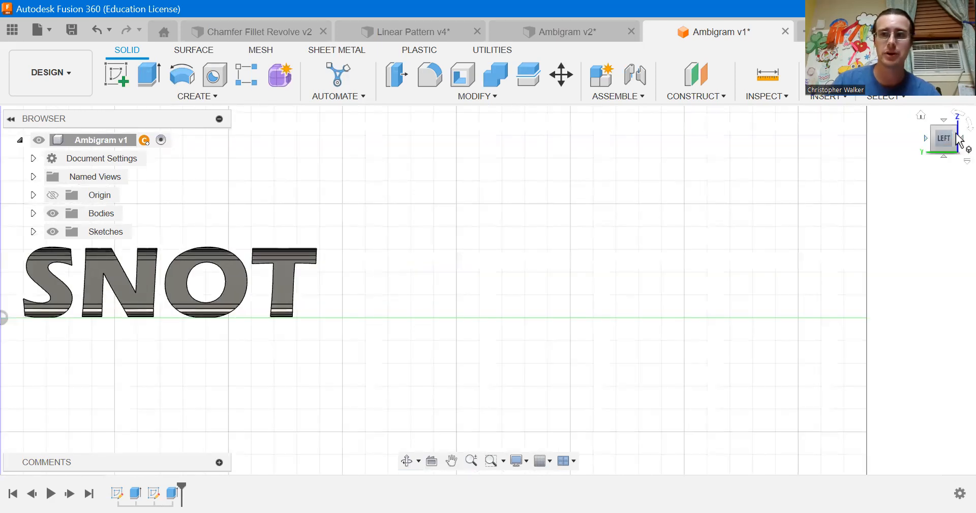
left_click(961, 138)
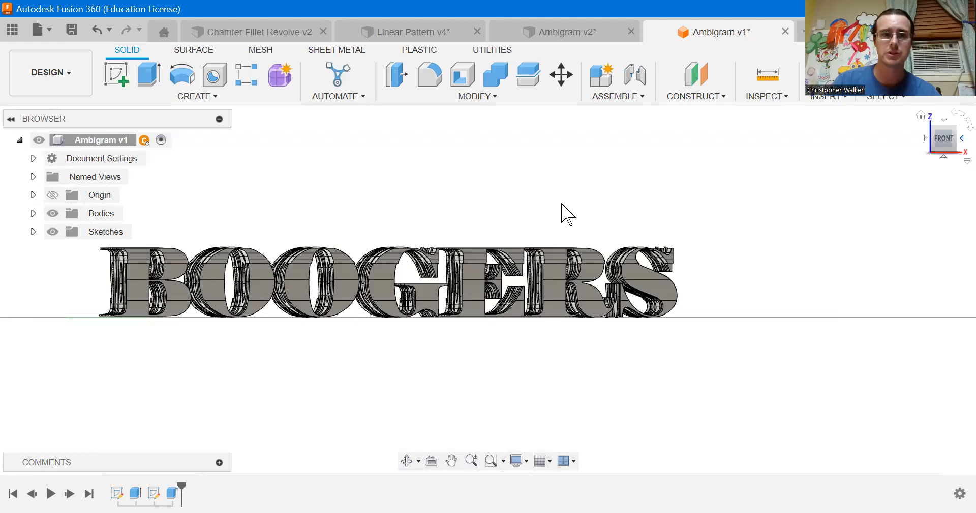
middle_click_drag(463, 206, 486, 219, "shift")
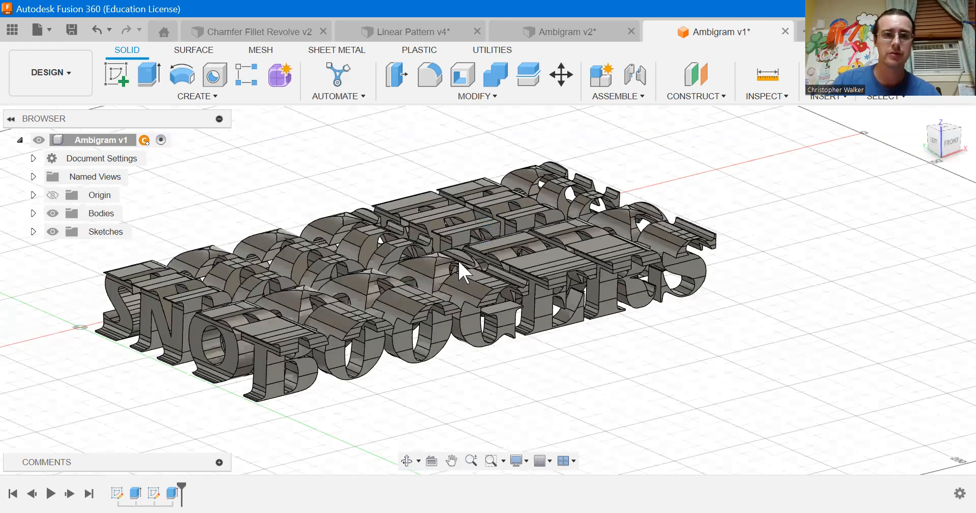
middle_click_drag(549, 196, 552, 220, "shift")
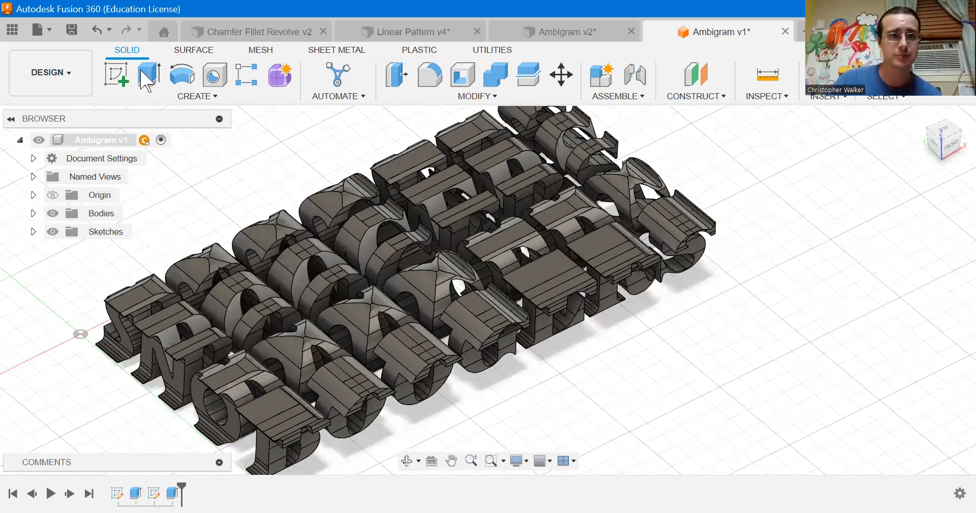
left_click(121, 82)
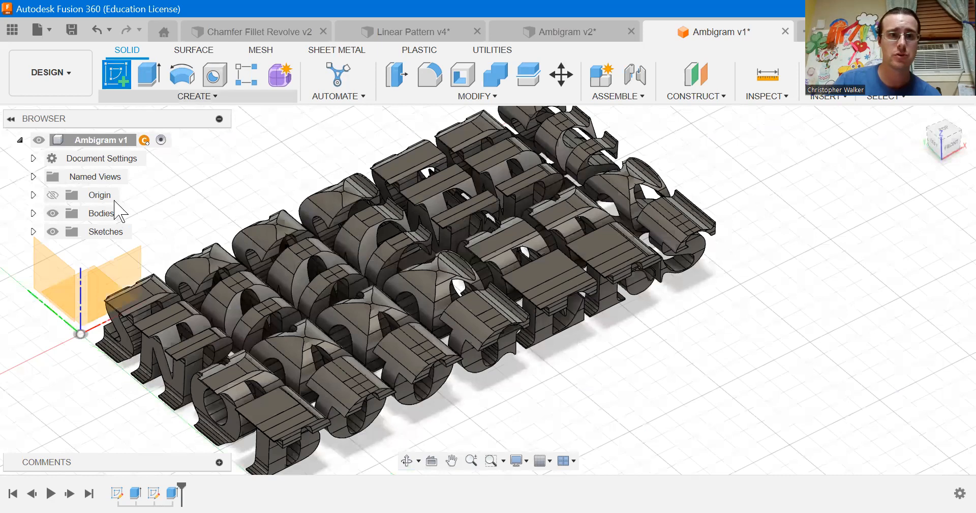
left_click(83, 283)
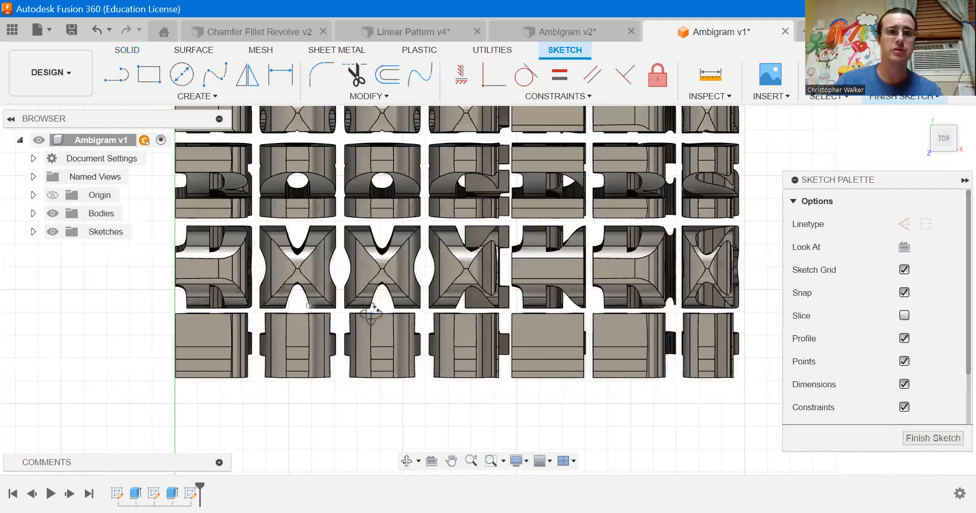
Step: Sketch a rectangle about 216 mm wide from the X axis over the surplus letter blocks beside the B column
middle_click_drag(374, 308, 413, 249, "shift")
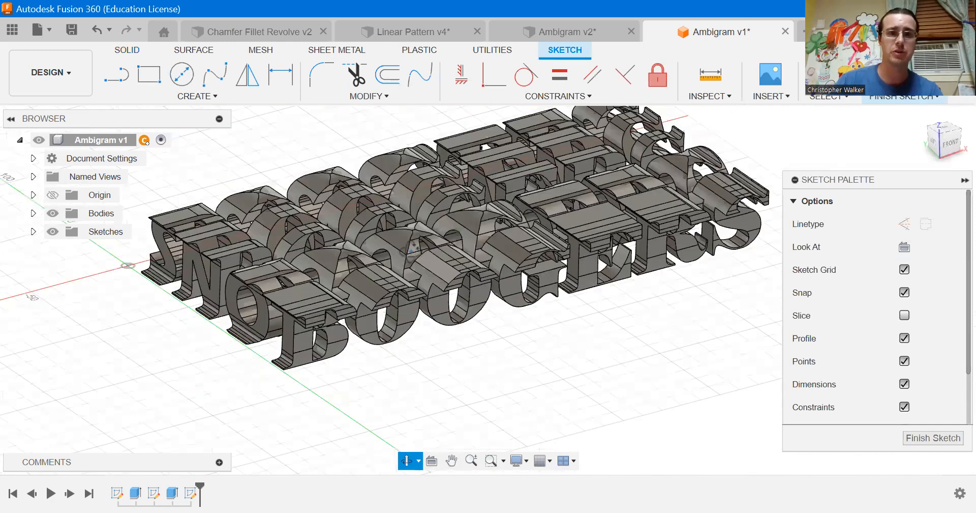
middle_click_drag(301, 317, 325, 297, "shift")
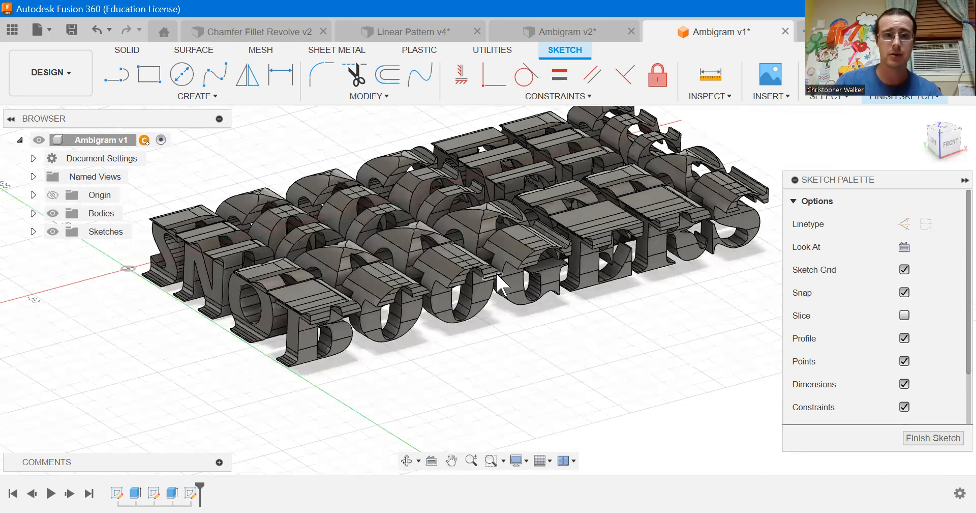
middle_click_drag(535, 268, 191, 292, "shift")
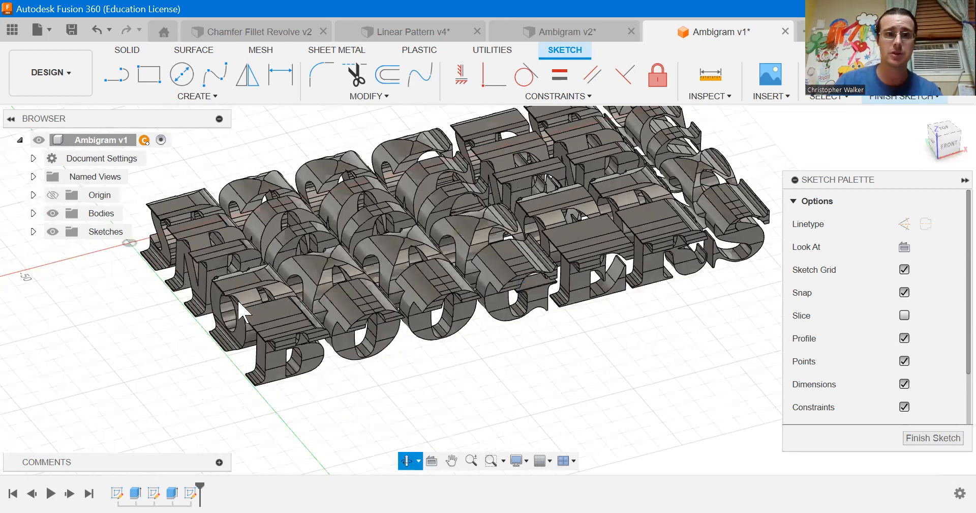
middle_click_drag(306, 335, 342, 212, "shift")
middle_click_drag(482, 299, 462, 321, "shift")
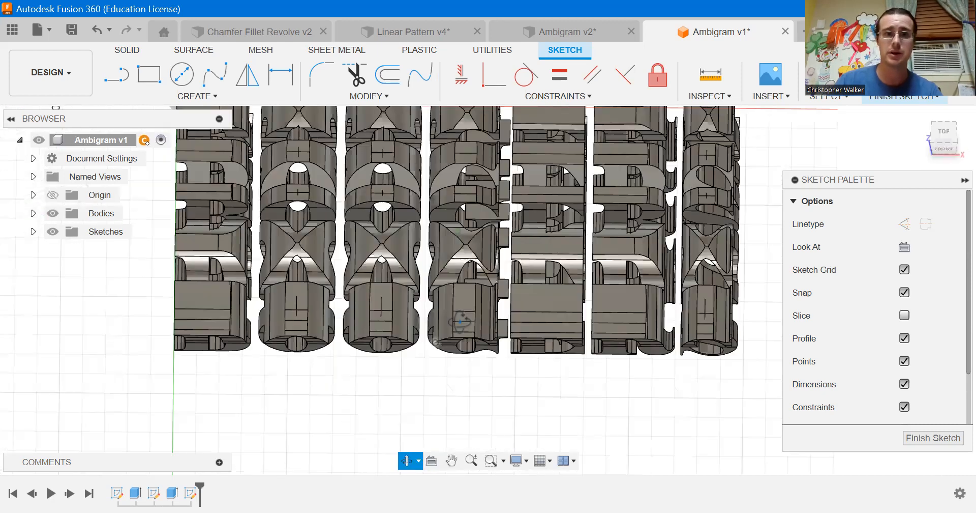
scroll(449, 302, "down", 2)
left_click(149, 76)
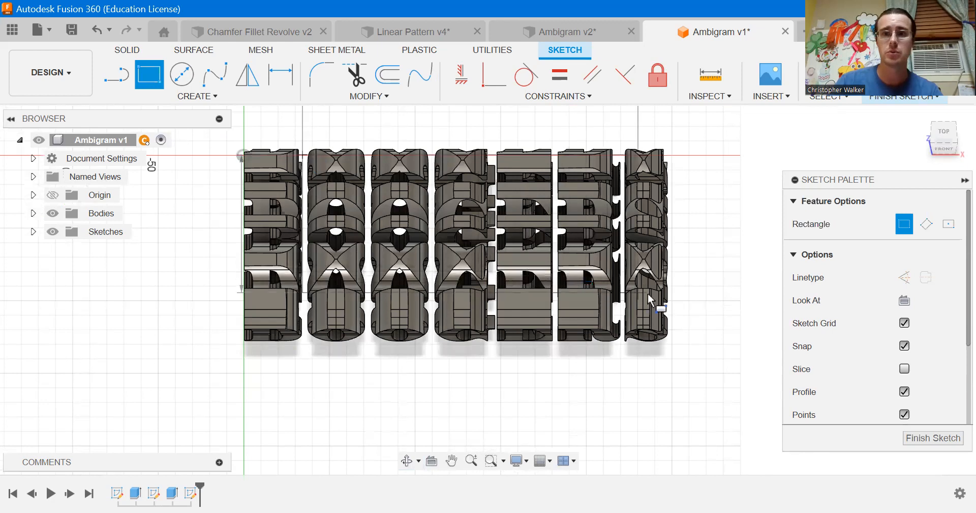
left_click(671, 300)
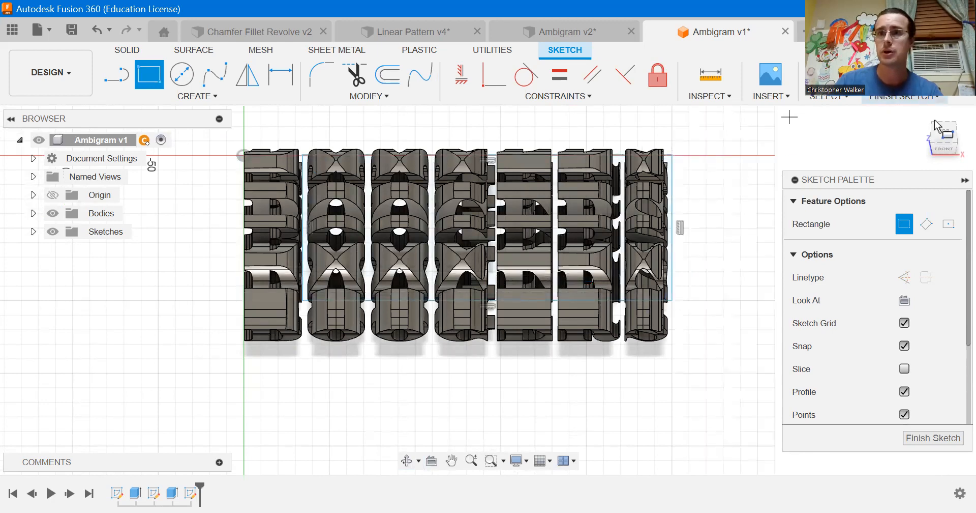
left_click(945, 134)
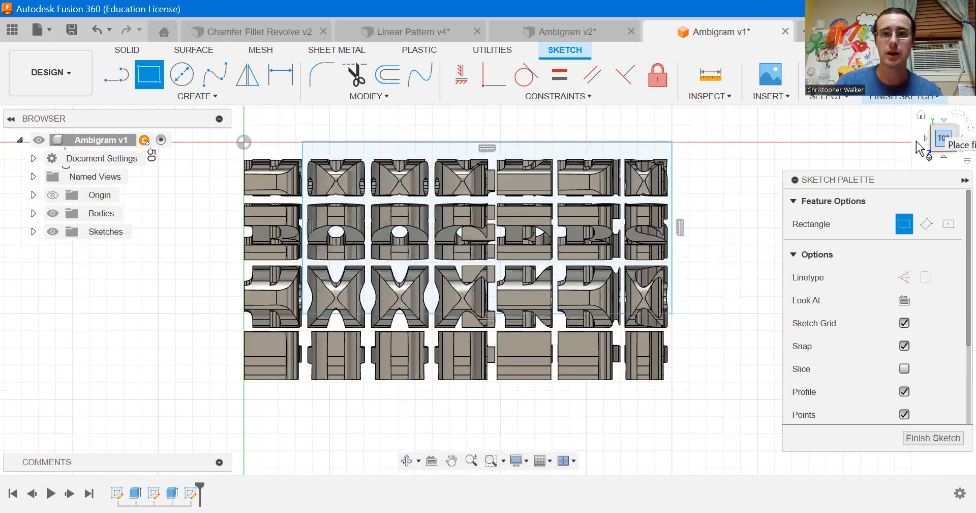
key("Escape")
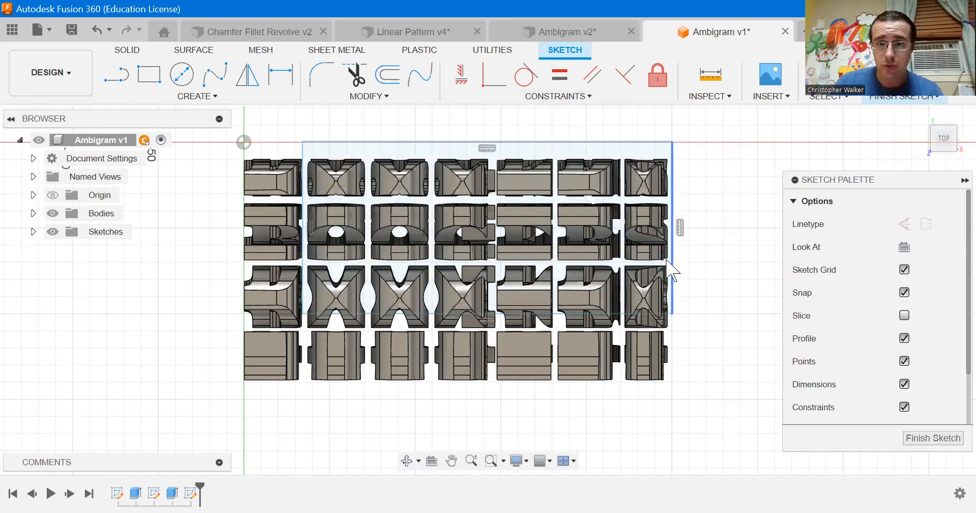
Step: Adjust the rectangle's edges into the gaps beside the B column and behind the front row, making it about 109 mm deep, and finish the sketch
left_click_drag(624, 315, 626, 328)
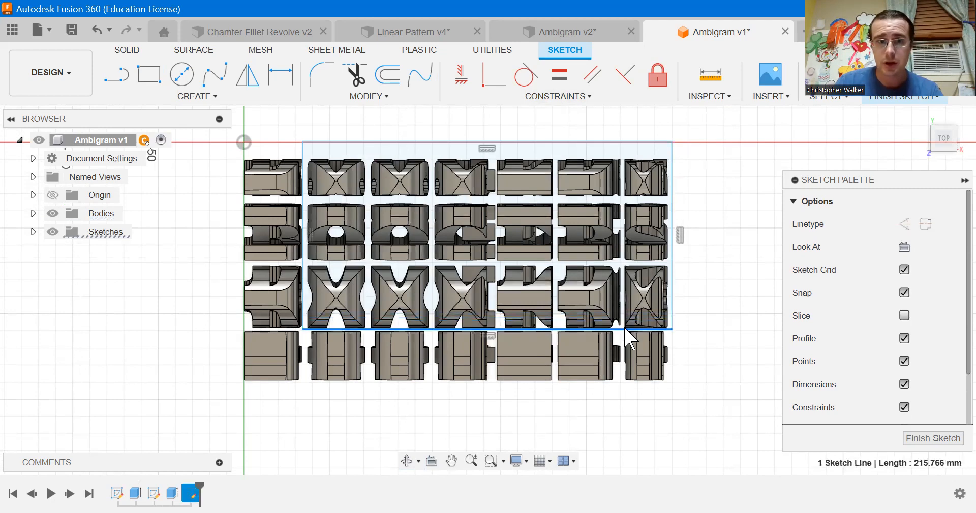
left_click_drag(304, 261, 310, 261)
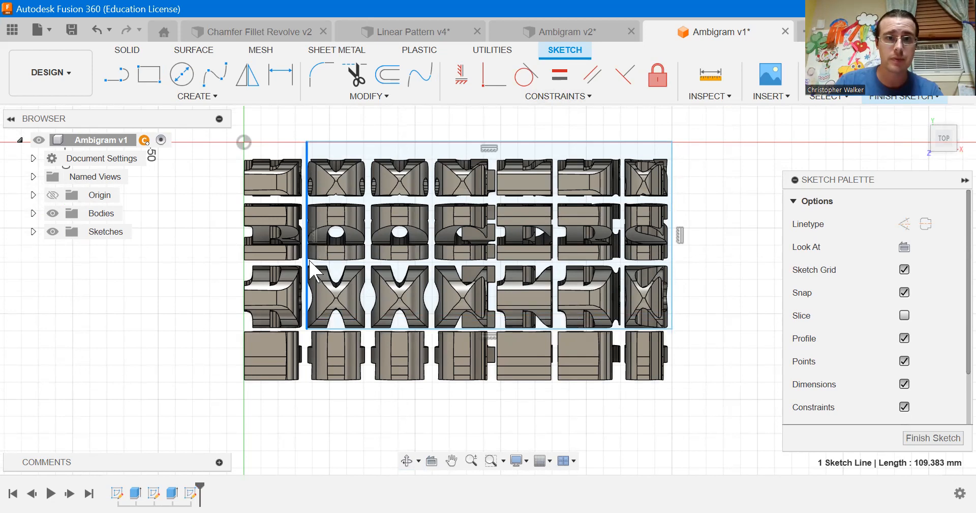
left_click_drag(310, 264, 307, 265)
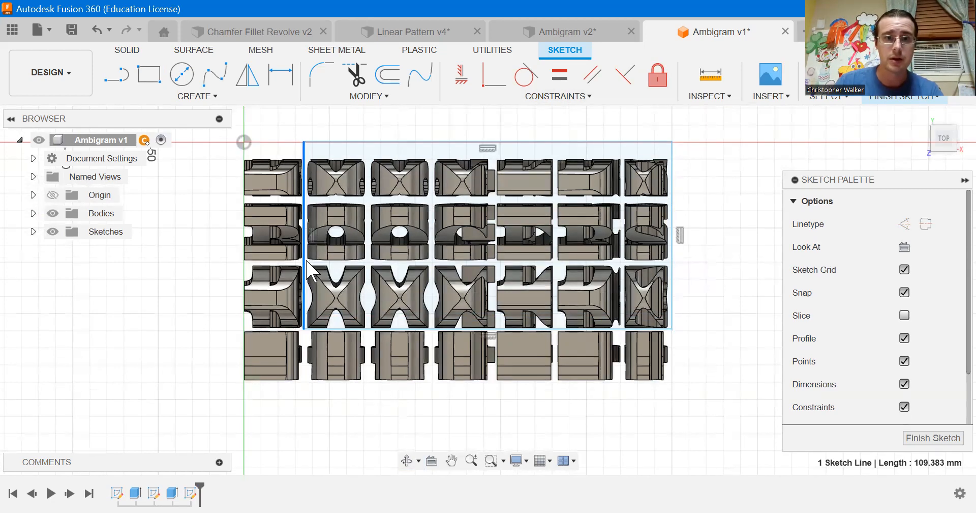
left_click(907, 97)
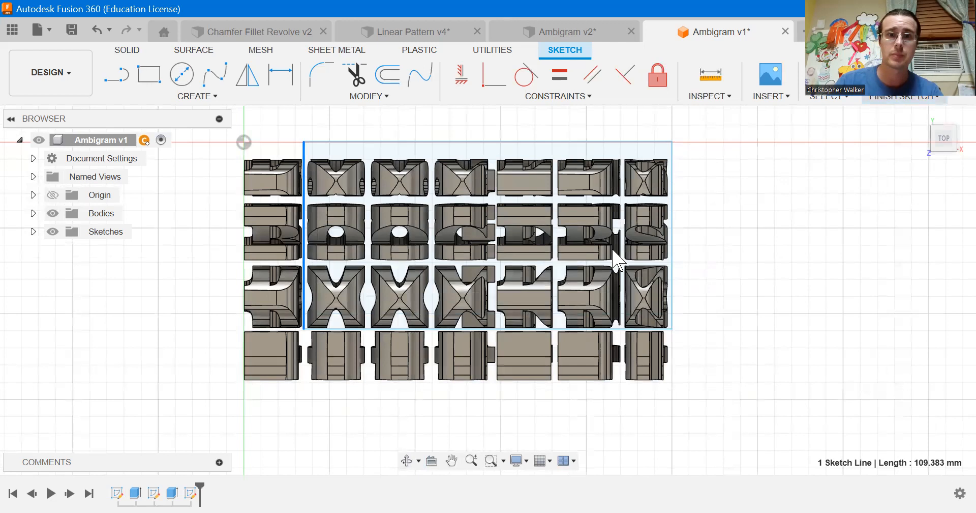
Step: Set up an extruded cut of the rectangle profile 50 mm upward through the surplus letter blocks
left_click(631, 317)
middle_click_drag(635, 315, 636, 266, "shift")
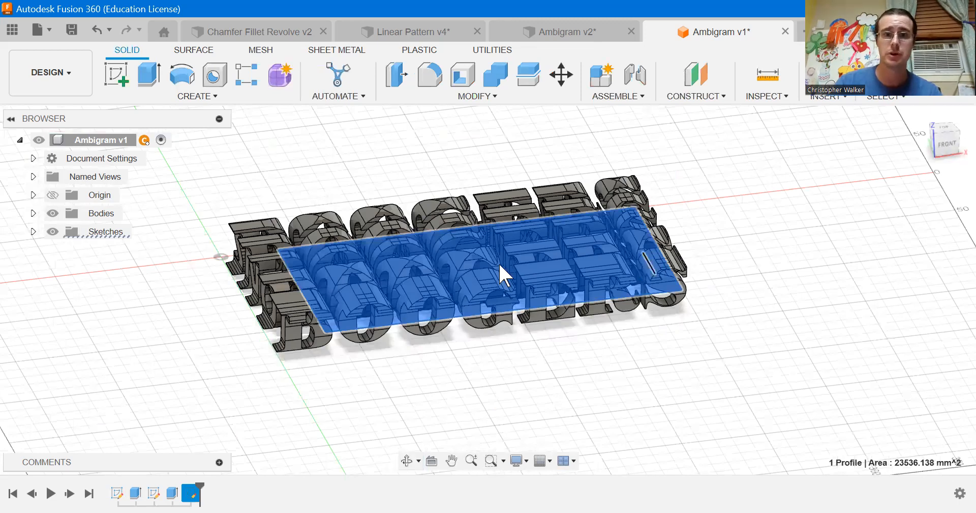
key("e")
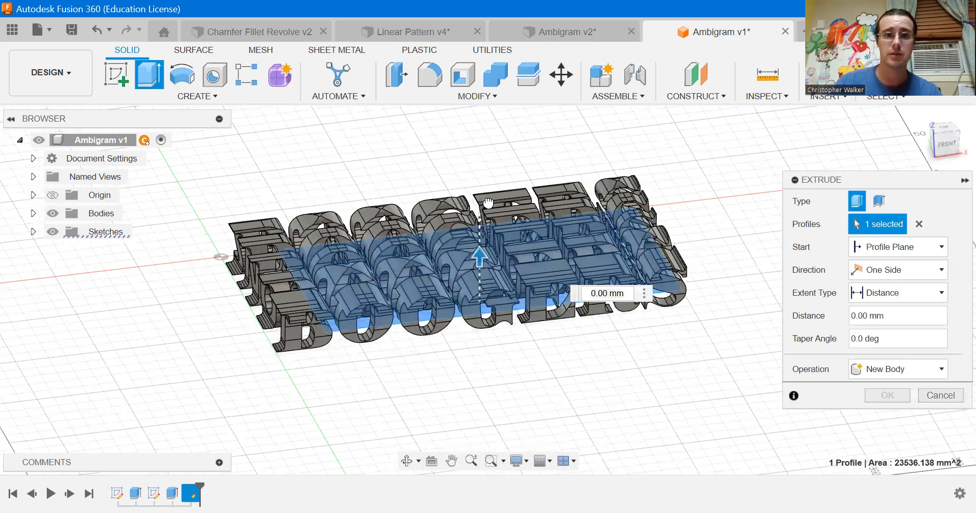
left_click_drag(499, 189, 612, 256)
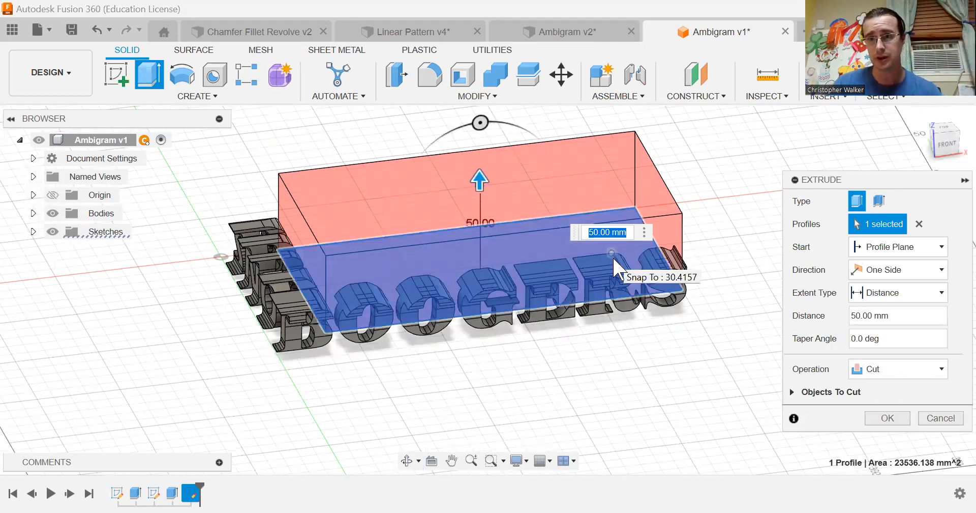
Step: Make the extruded cut two-sided with 10 mm on the lower side and confirm it
left_click(895, 269)
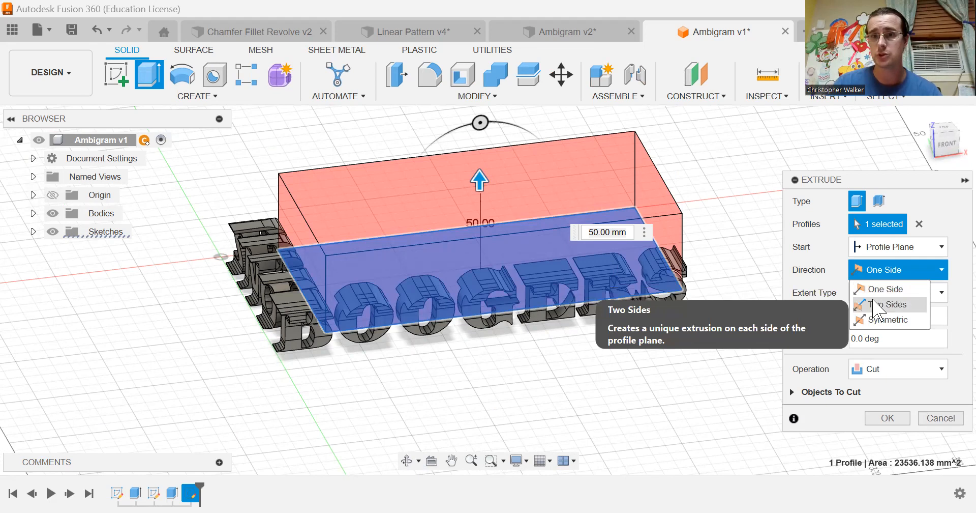
left_click(874, 301)
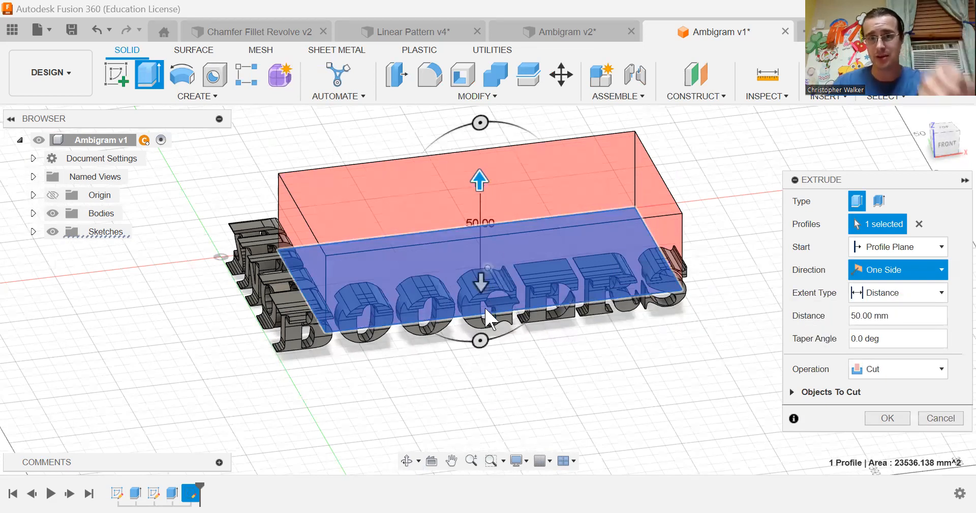
left_click(480, 288)
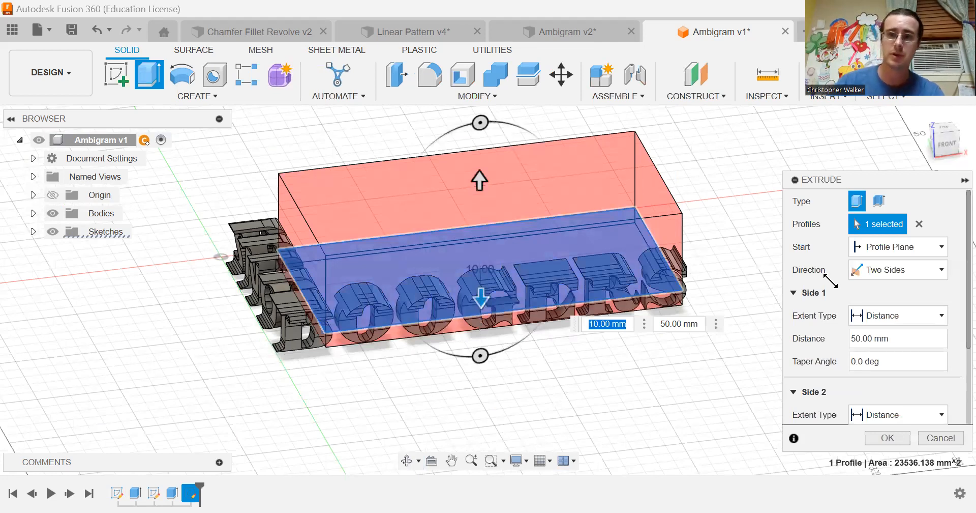
key("Return")
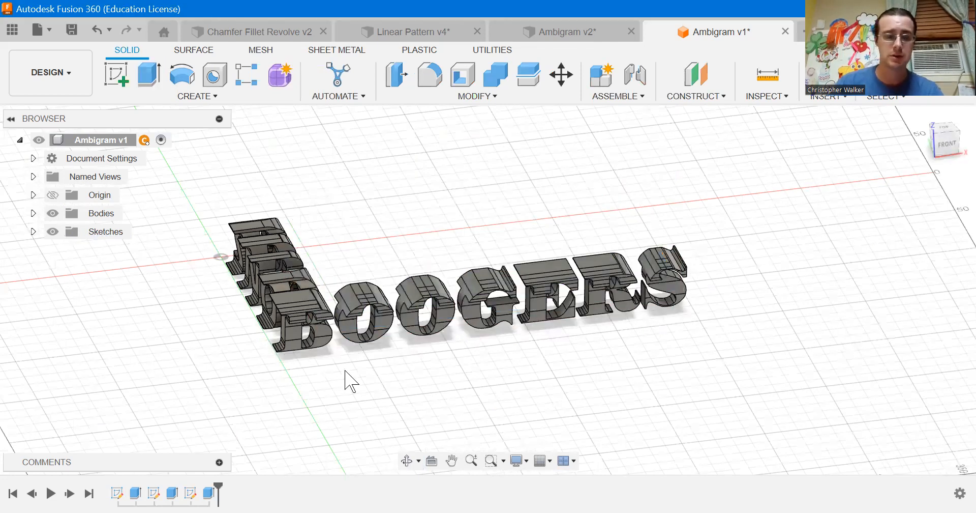
Step: Start a sketch on the underside face of the corner letter where the SNOT and BOOGERS rows meet
middle_click_drag(434, 251, 386, 232, "shift")
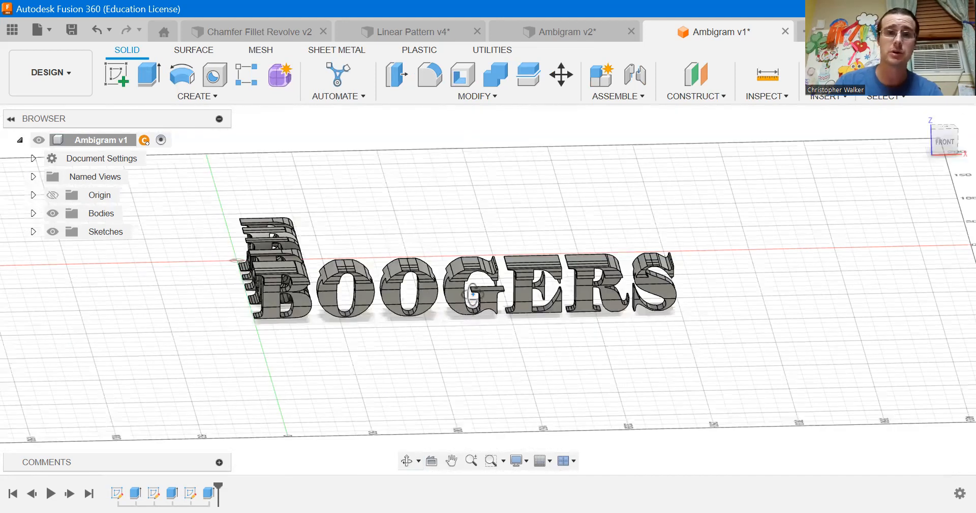
middle_click_drag(472, 292, 479, 272, "shift")
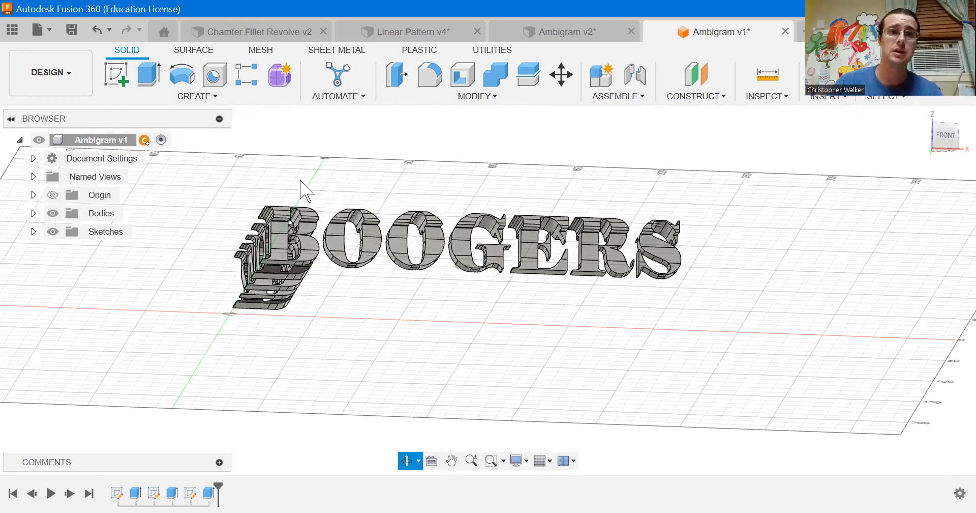
middle_click_drag(299, 190, 282, 179, "shift")
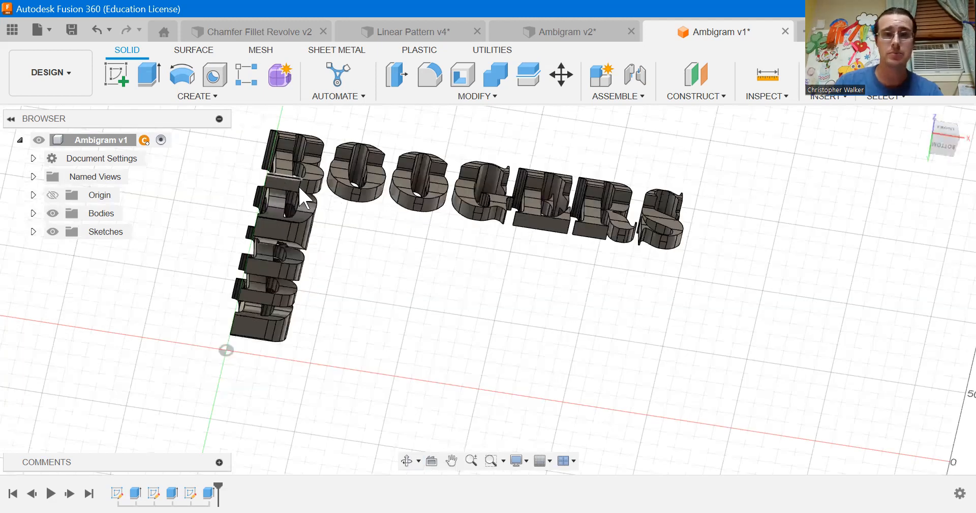
left_click(284, 181)
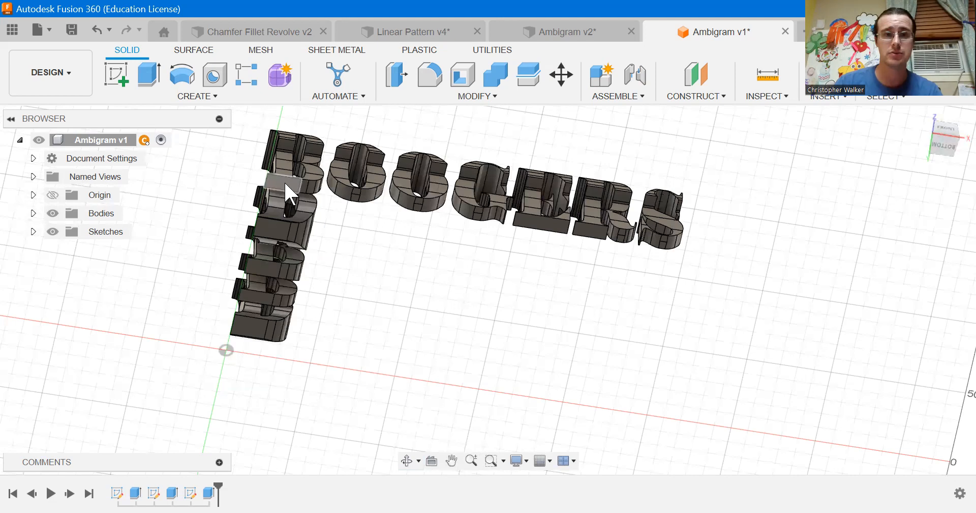
middle_click_drag(414, 236, 432, 269, "shift")
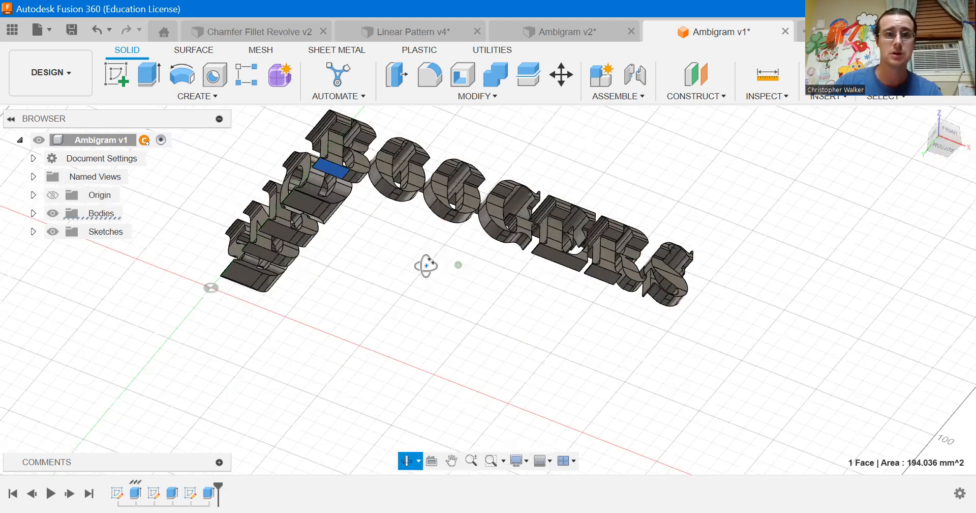
middle_click_drag(543, 273, 585, 267, "shift")
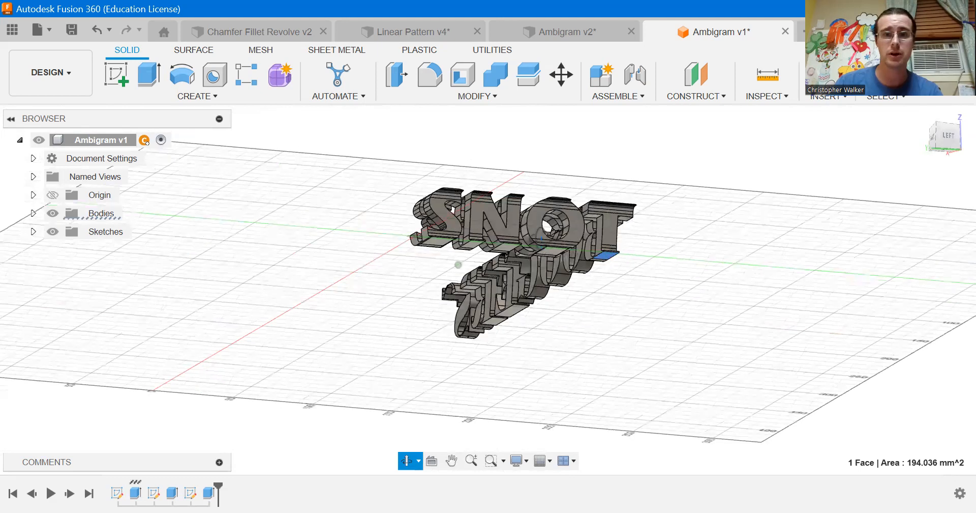
middle_click_drag(541, 234, 392, 176, "shift")
left_click(117, 75)
scroll(359, 203, "down", 2)
middle_click_drag(577, 237, 568, 216)
scroll(553, 205, "down", 1)
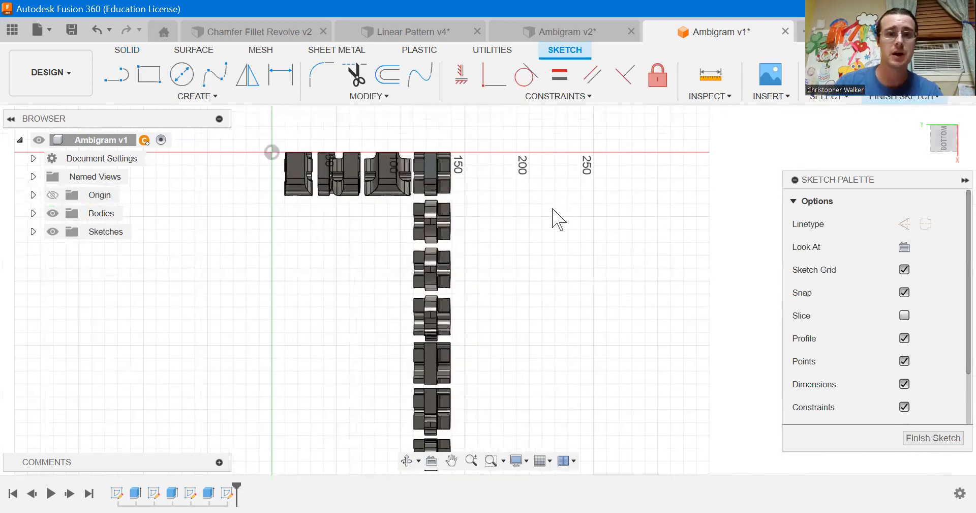
scroll(558, 219, "down", 1)
Step: Sketch a rectangle around the SNOT row and an adjoining one about 218 mm long around the remaining BOOGERS letters, and finish the sketch
left_click(149, 74)
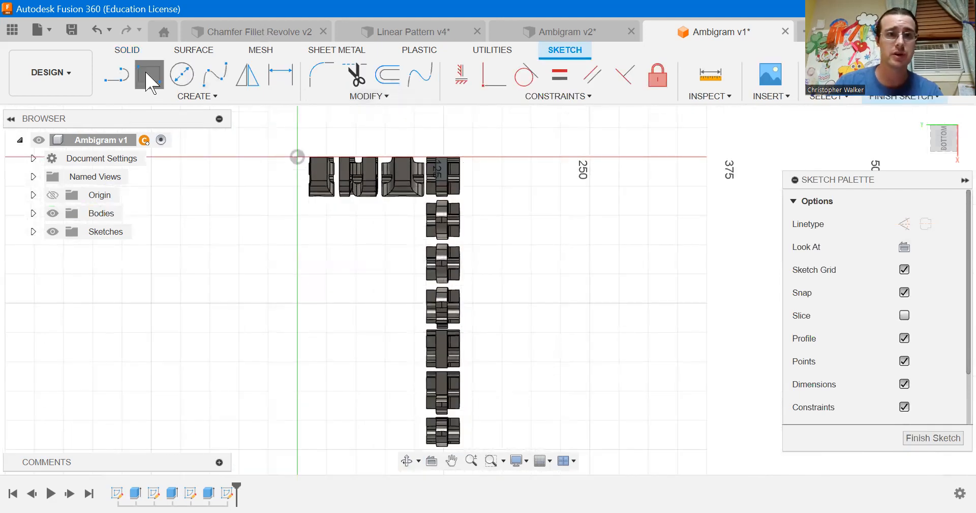
left_click(308, 157)
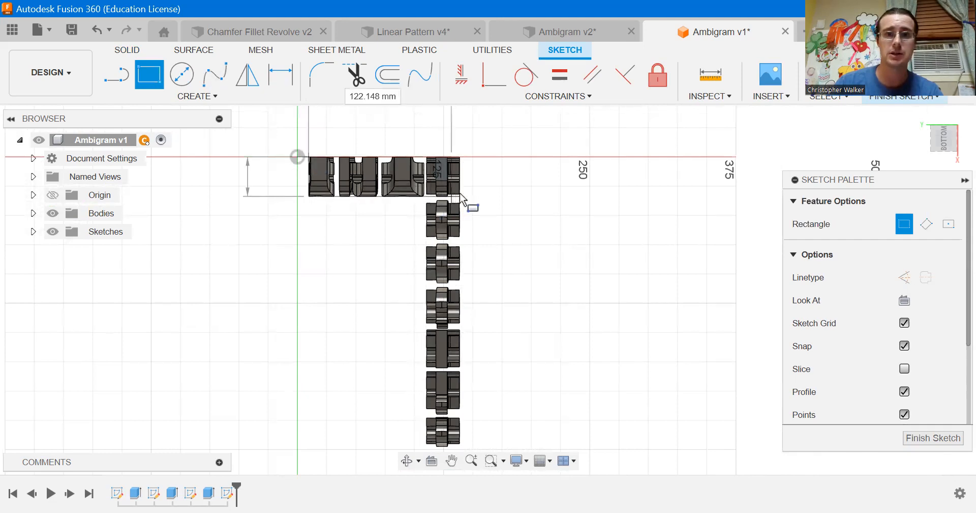
left_click(460, 195)
left_click(460, 195)
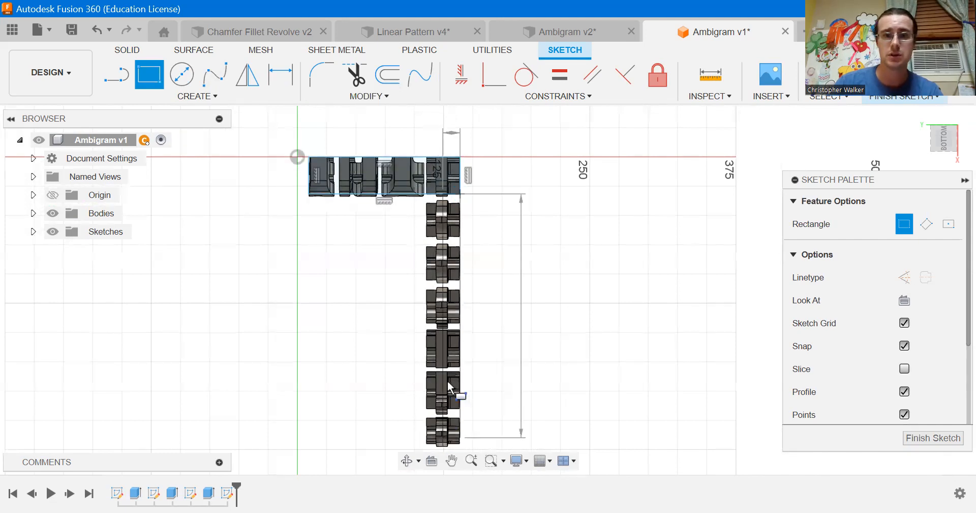
middle_click_drag(429, 449, 448, 382)
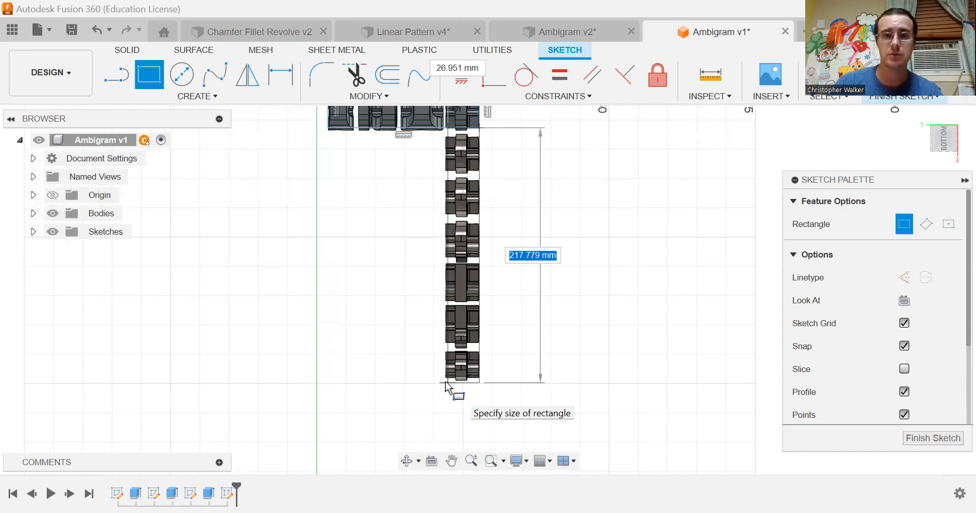
key("Return")
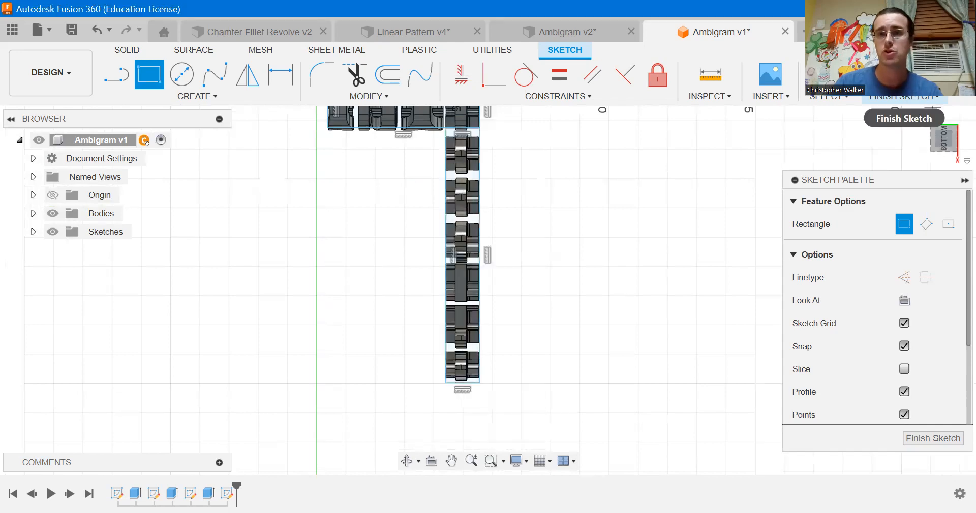
left_click(904, 77)
mouse_move(626, 190)
middle_mouse_down("shift")
mouse_move(602, 221)
mouse_move(552, 200)
middle_mouse_up("shift")
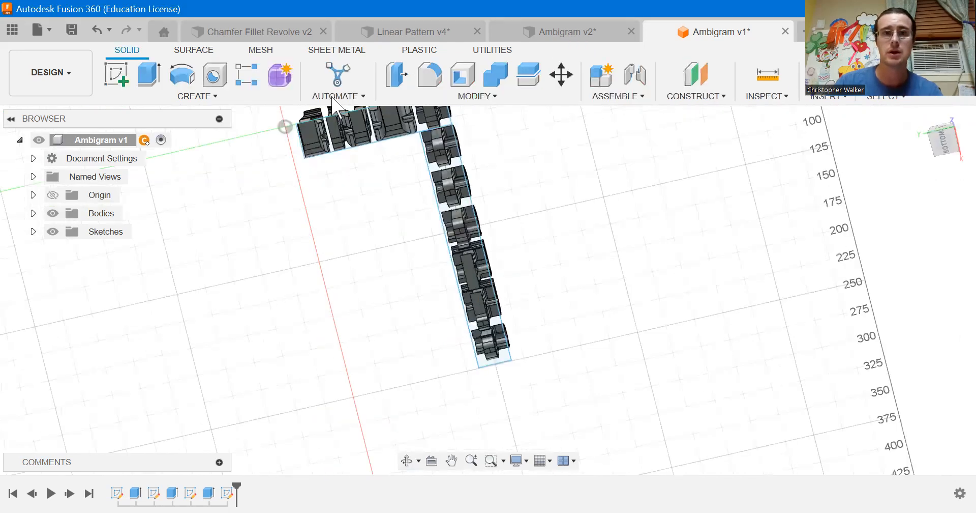
left_click(348, 145)
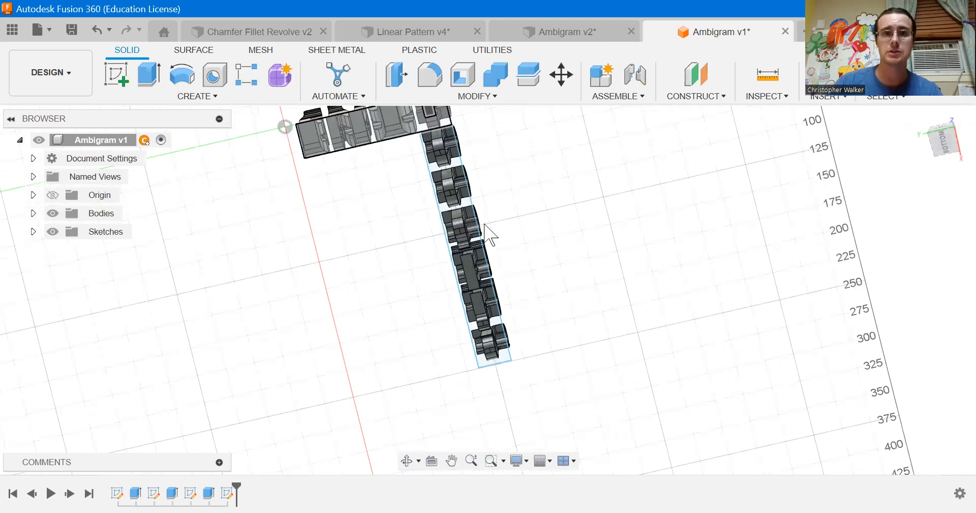
left_click(470, 255, "ctrl")
middle_click_drag(556, 231, 586, 319)
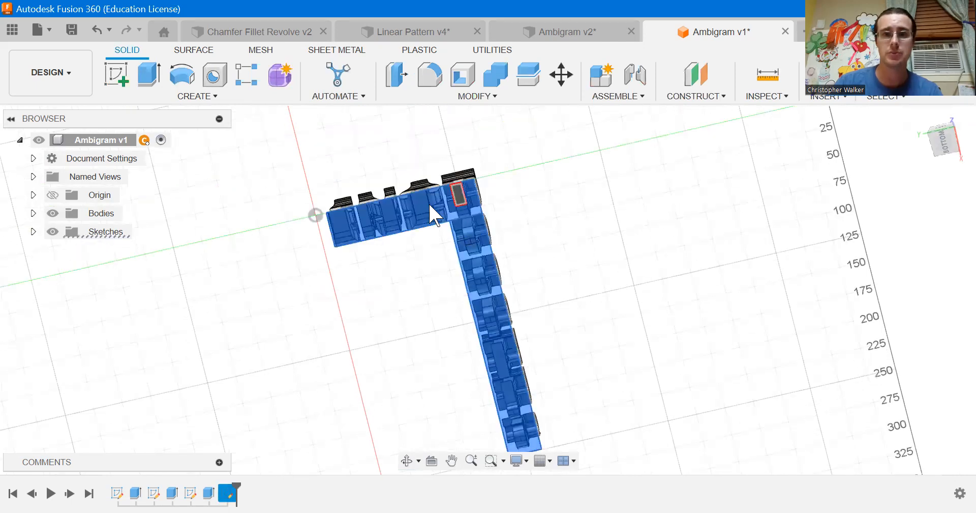
key("e")
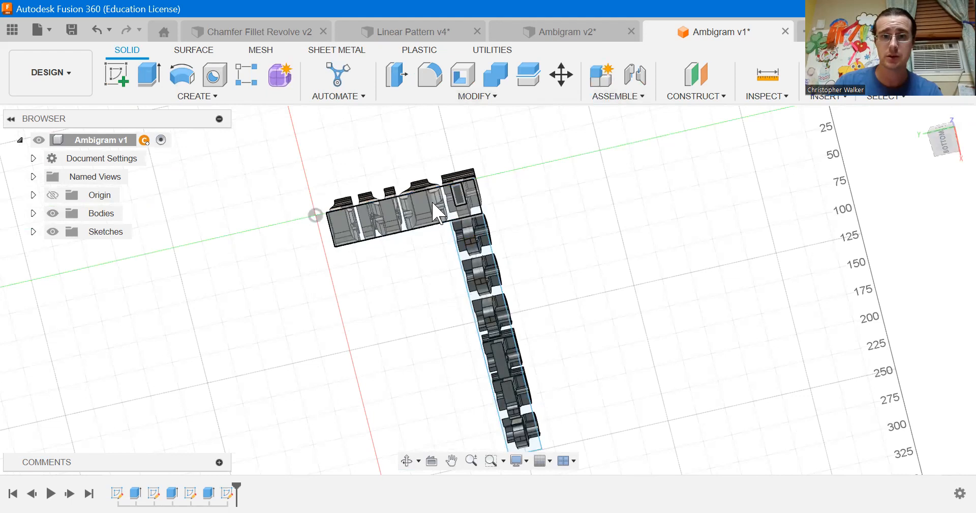
Step: Extrude both rectangle profiles and the small profile inside the corner letter 10 mm downward as a base joined to the letters
left_click(436, 213)
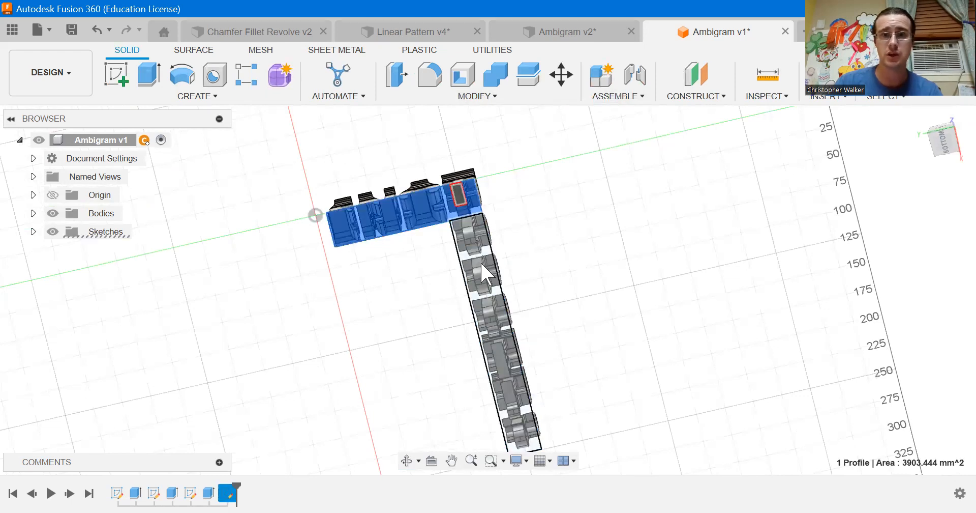
left_click(480, 260, "ctrl")
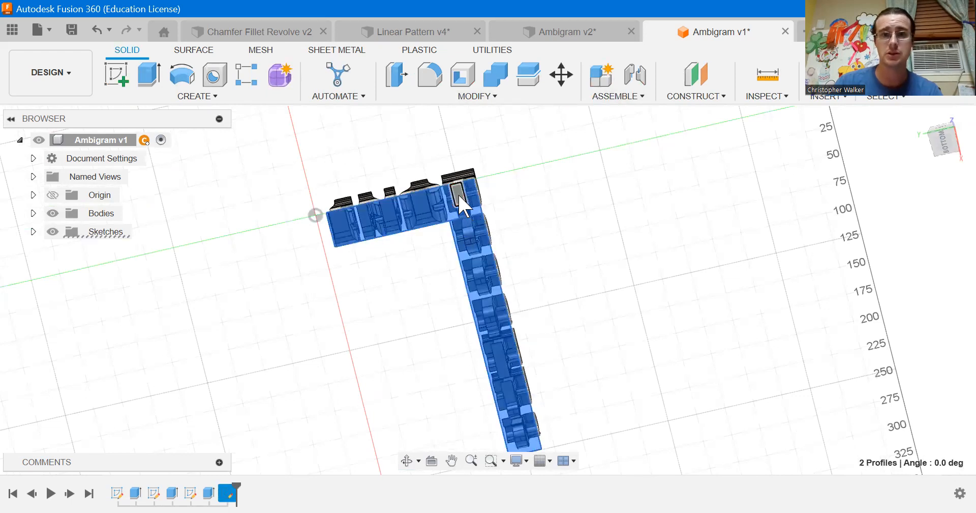
left_click(457, 193, "ctrl")
middle_click_drag(584, 231, 660, 351, "shift")
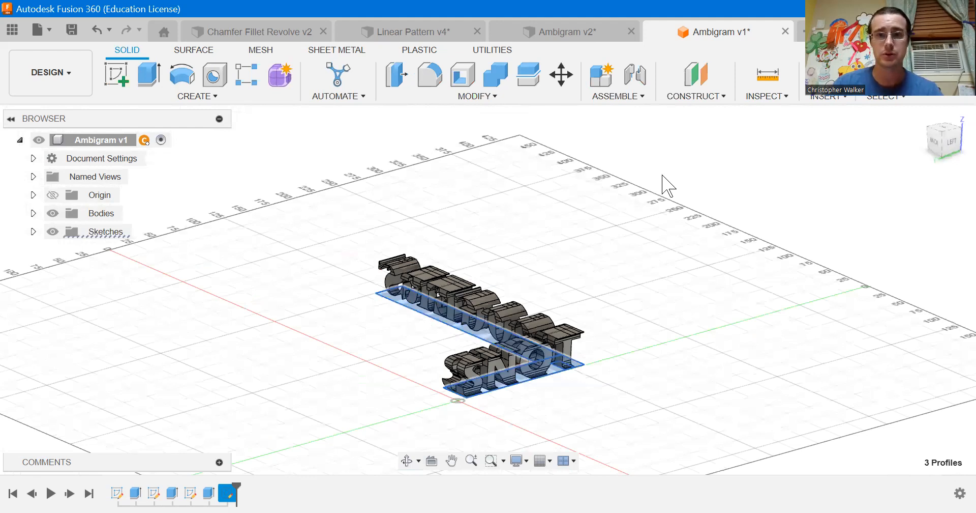
type("e10")
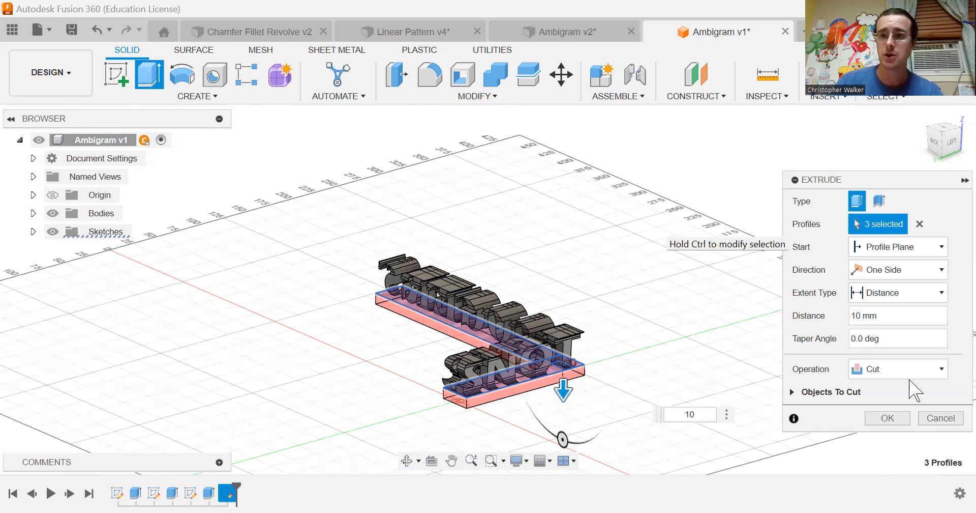
left_click(908, 370)
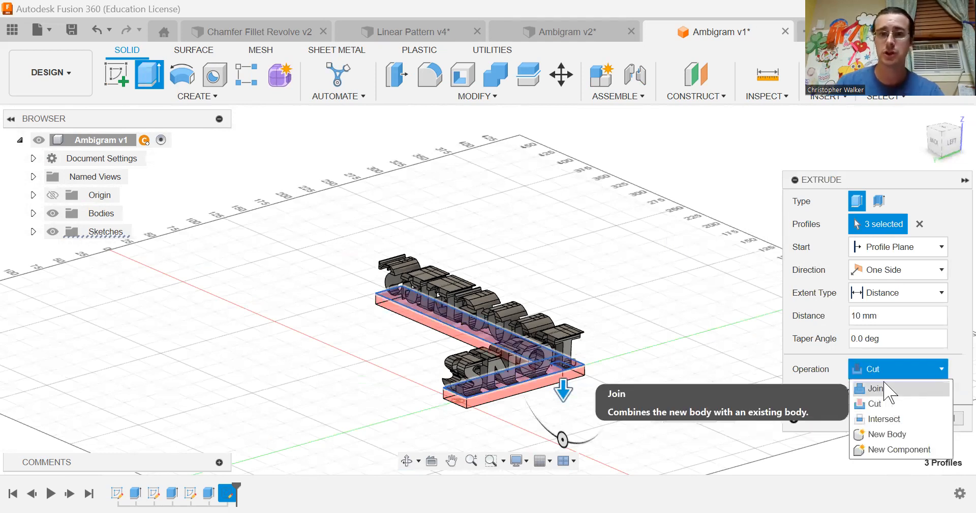
left_click(884, 388)
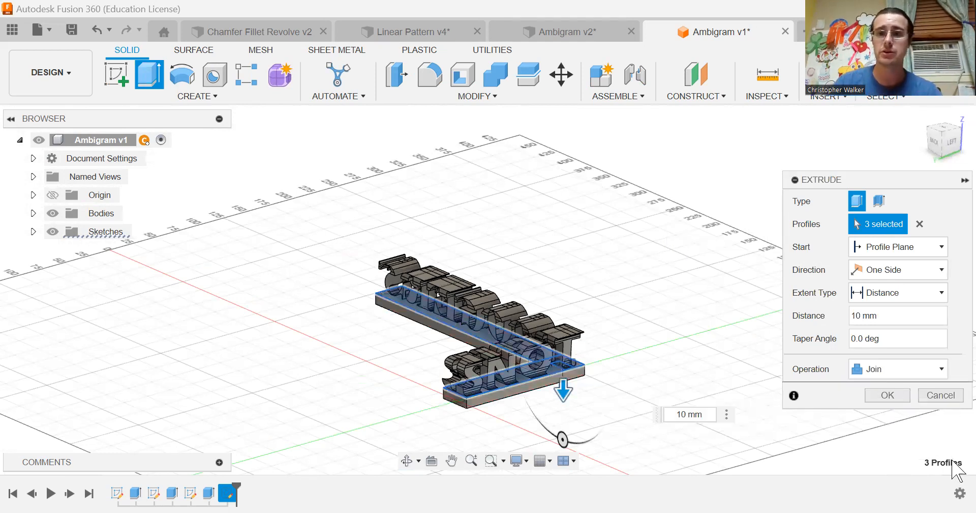
left_click(875, 394)
Step: Examine the ambigram on its base from the front and left sides to check how both words read
middle_click_drag(776, 334, 575, 347, "shift")
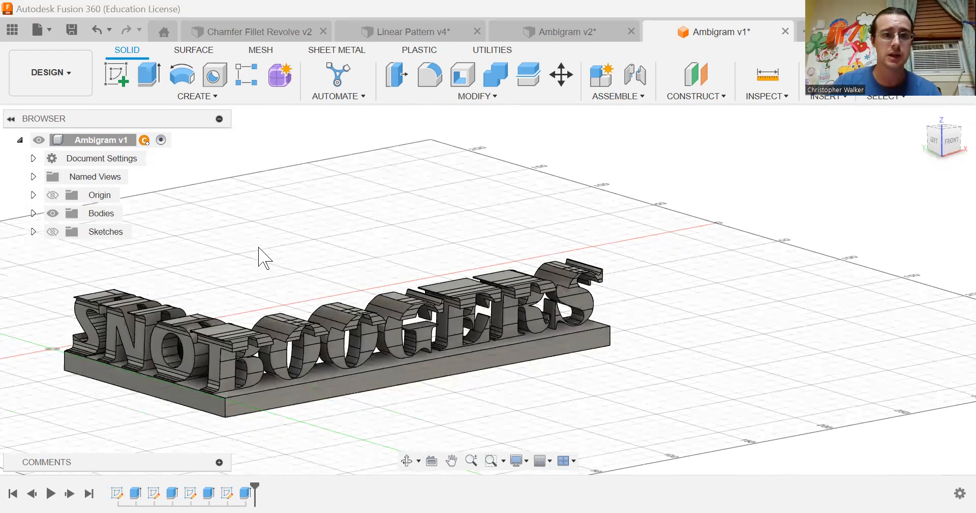
middle_click_drag(442, 356, 388, 364, "shift")
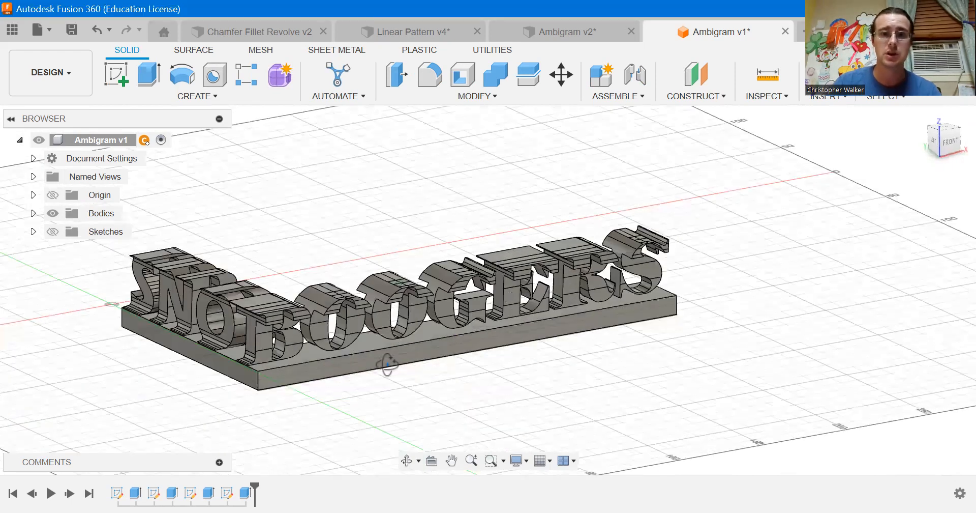
left_click(945, 150)
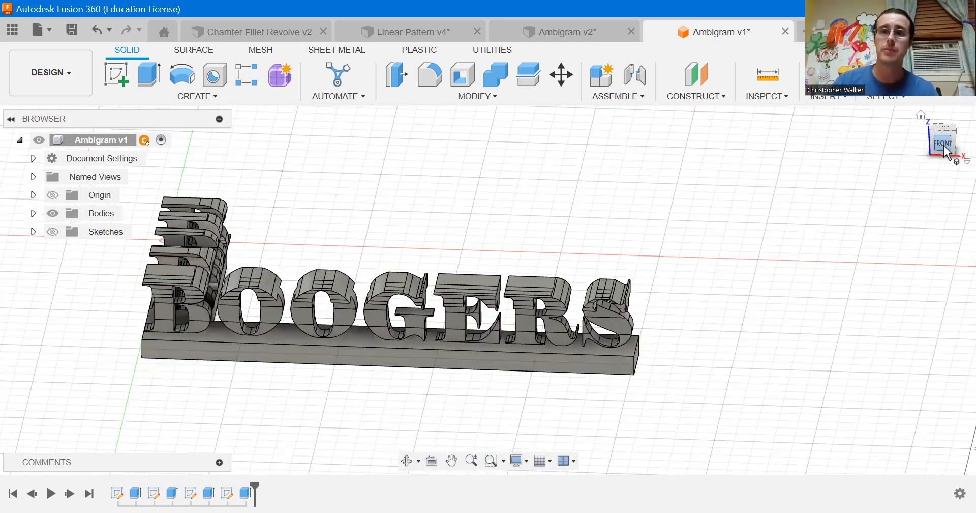
left_click(944, 146)
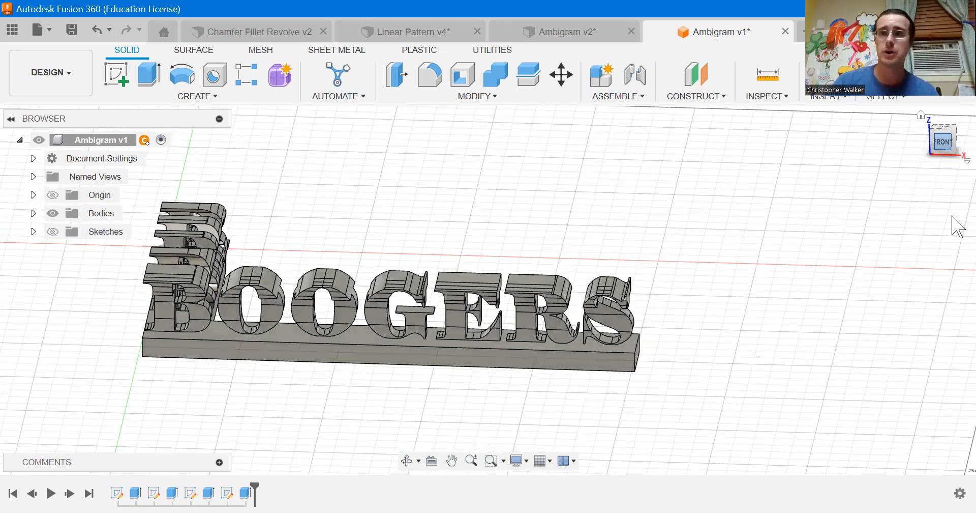
left_click(925, 138)
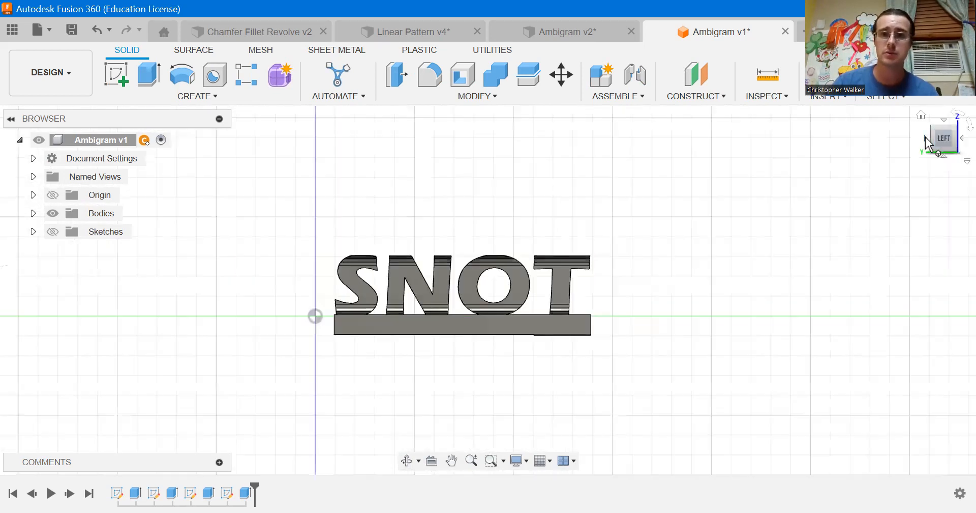
left_click(961, 139)
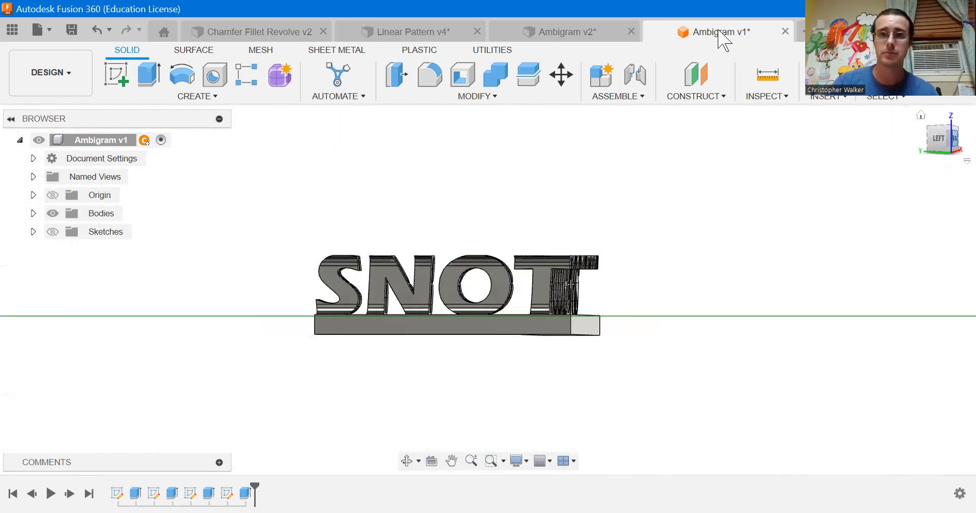